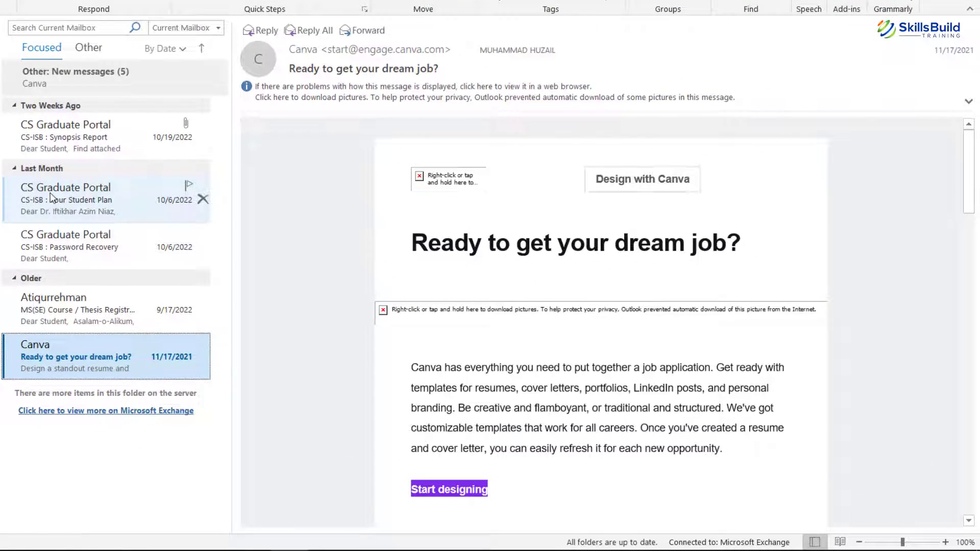
Open the CS Graduate Portal message 'CS-ISB : Your Student Plan' from the inbox.
click(50, 193)
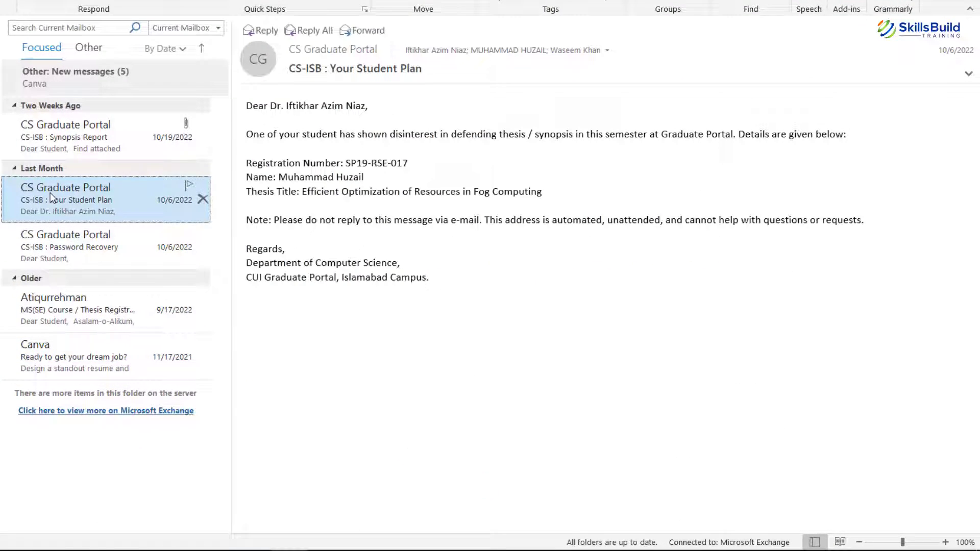
Start a Create Rule for the student plan message, with the From CS Graduate Portal condition.
right_click(50, 192)
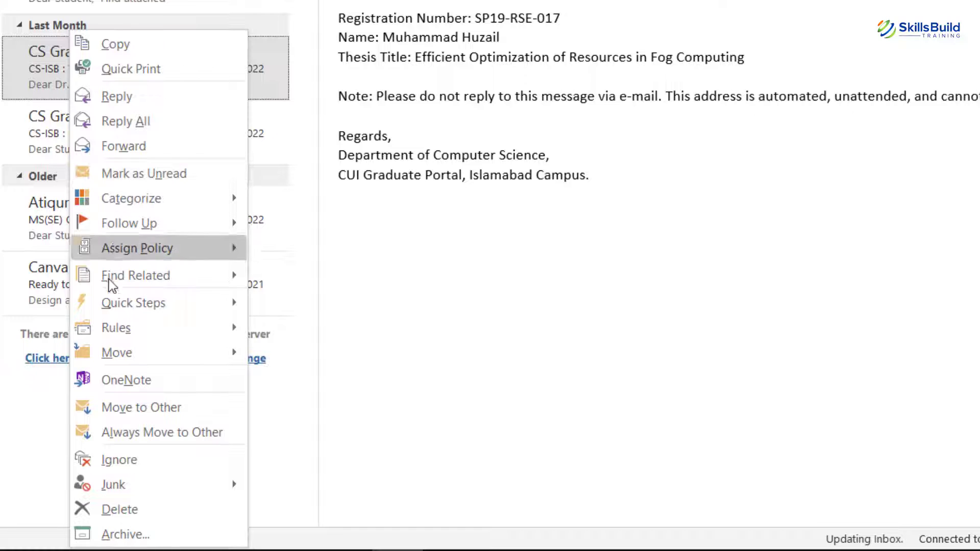
mouse_move(120, 317)
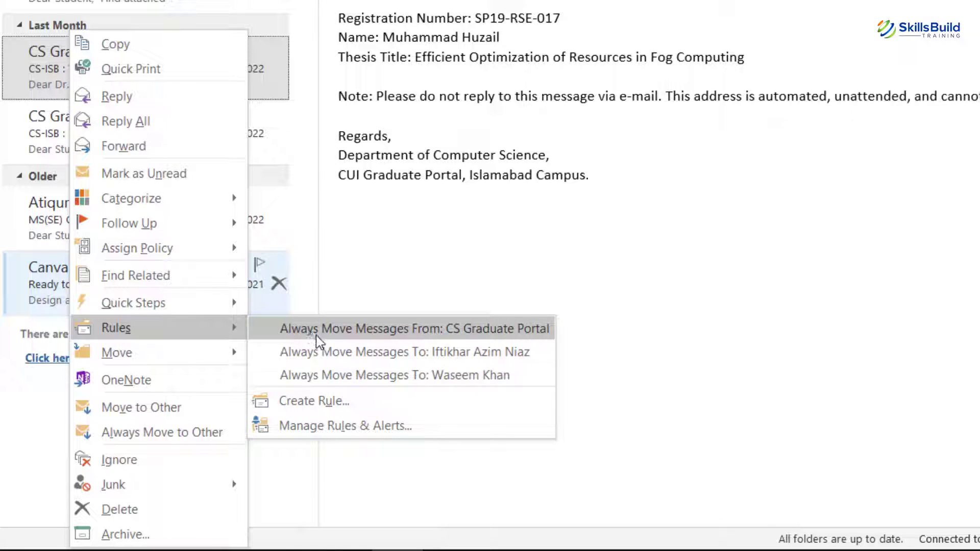
click(323, 399)
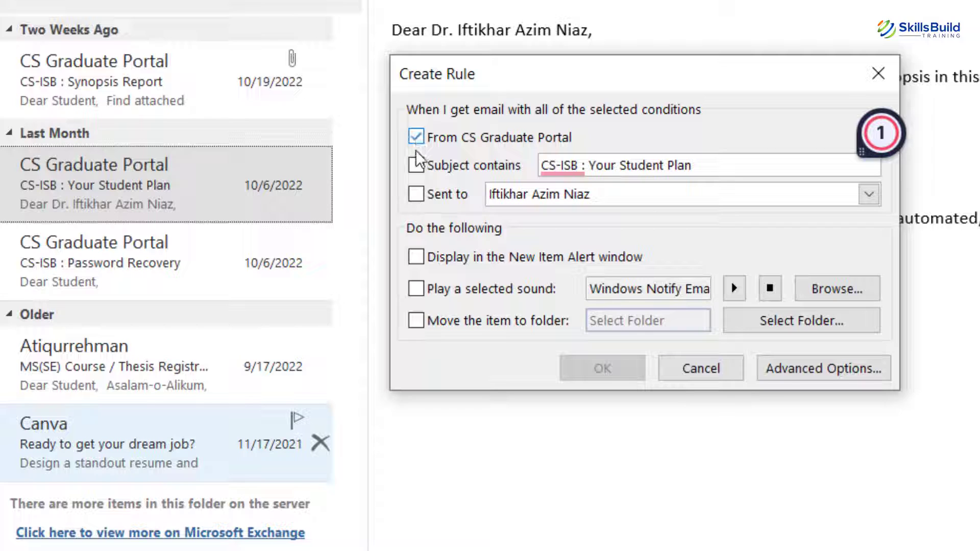
Require the subject to contain 'urgent' and limit the rule to mail sent to me only.
click(694, 167)
key(ctrl+a)
key(BackSpace)
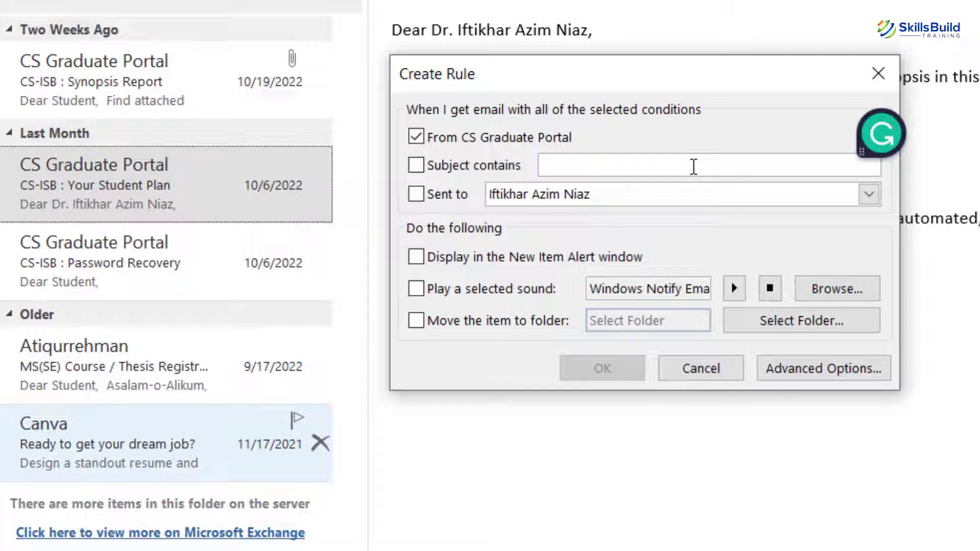
text(urgent)
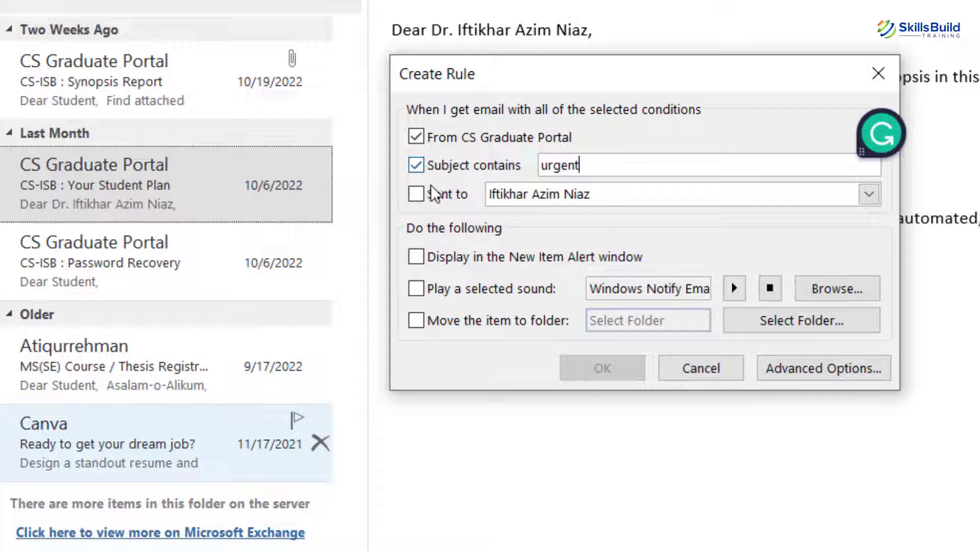
click(868, 194)
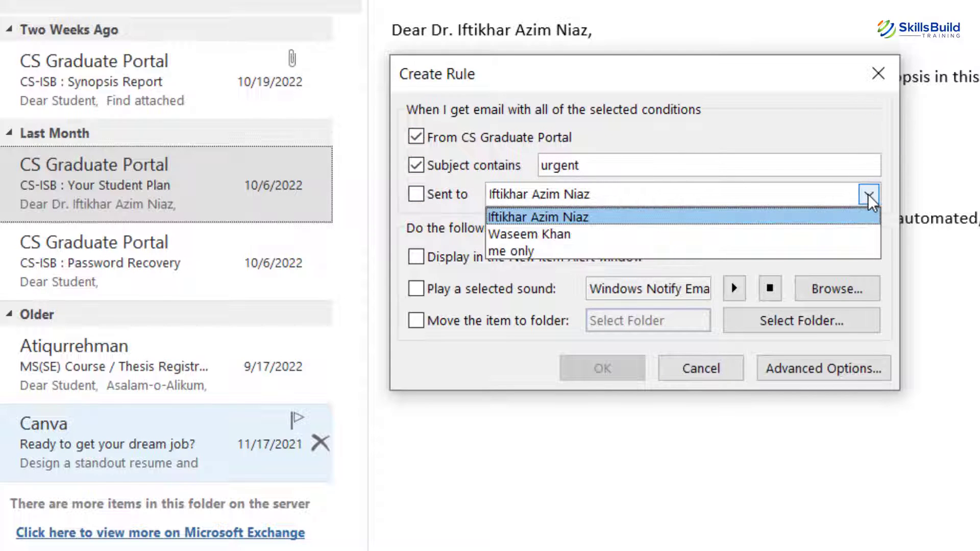
click(587, 249)
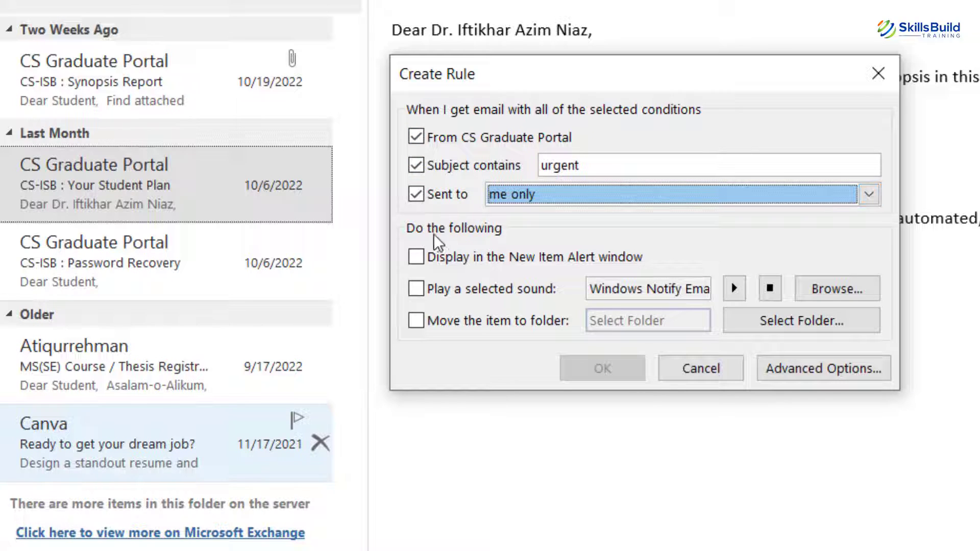
Turn on the new-item alert and the move-to-folder action for matching mail.
click(415, 259)
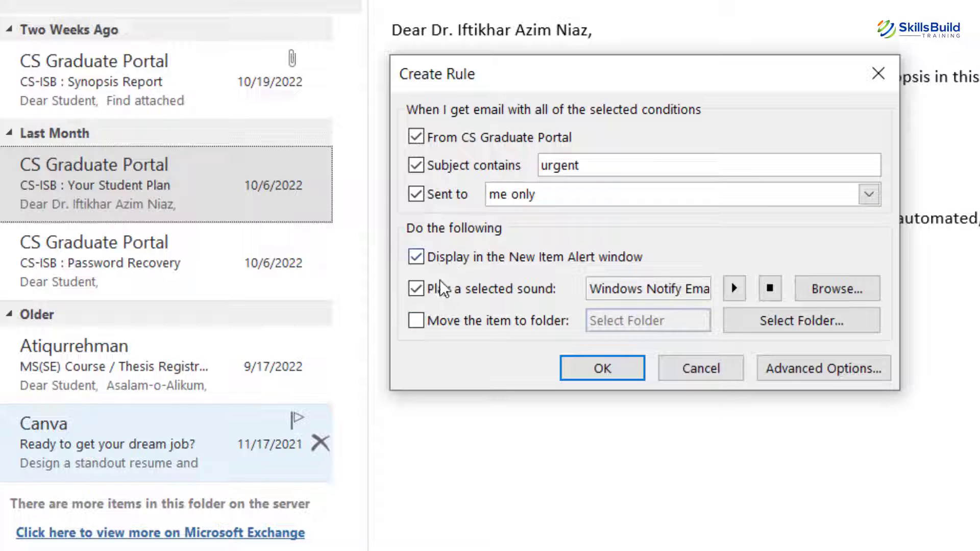
click(416, 320)
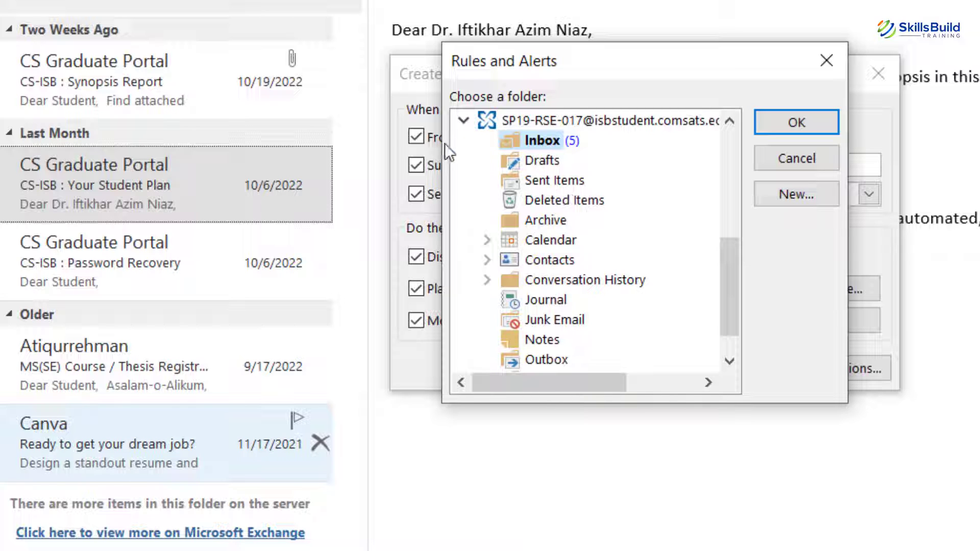
Create an Urget_University folder under Inbox and pick it as the rule's destination.
click(780, 196)
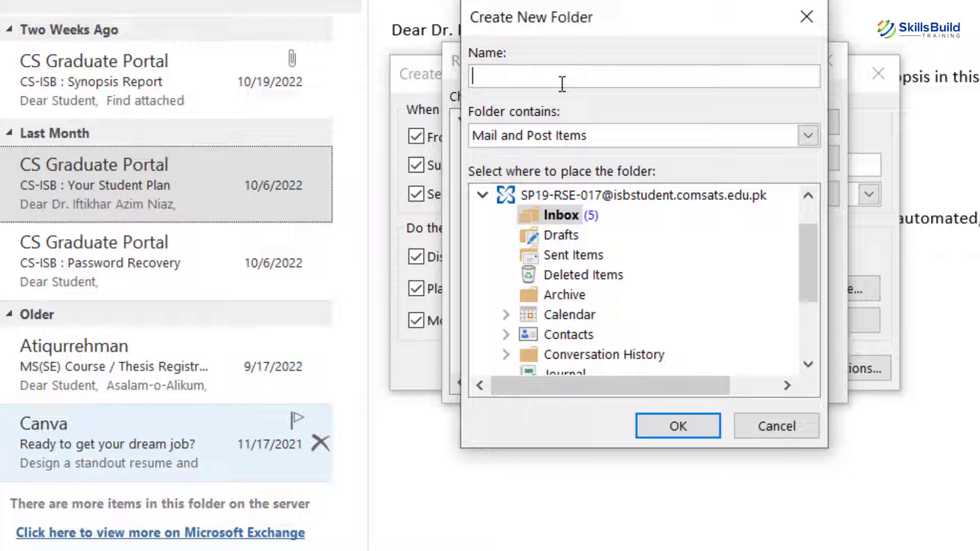
text(Ur)
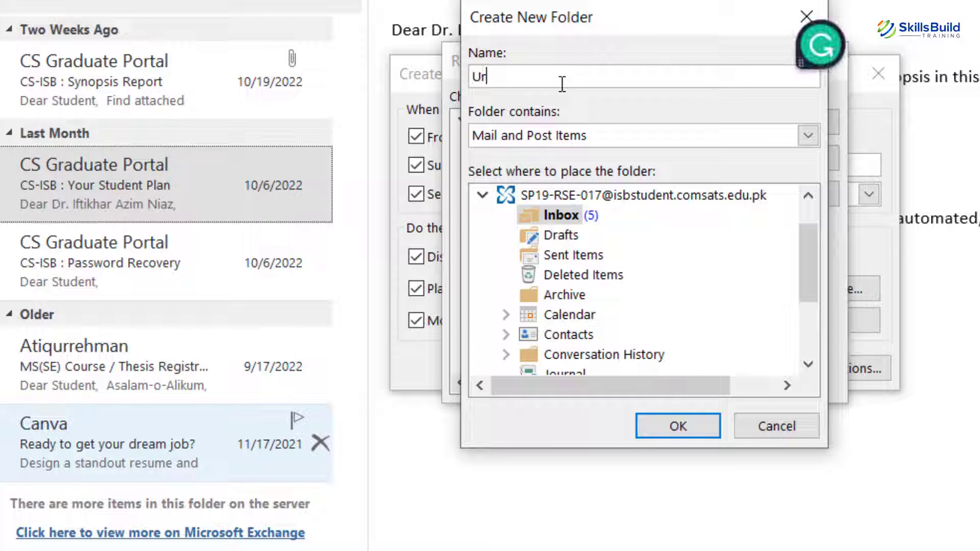
text(get_)
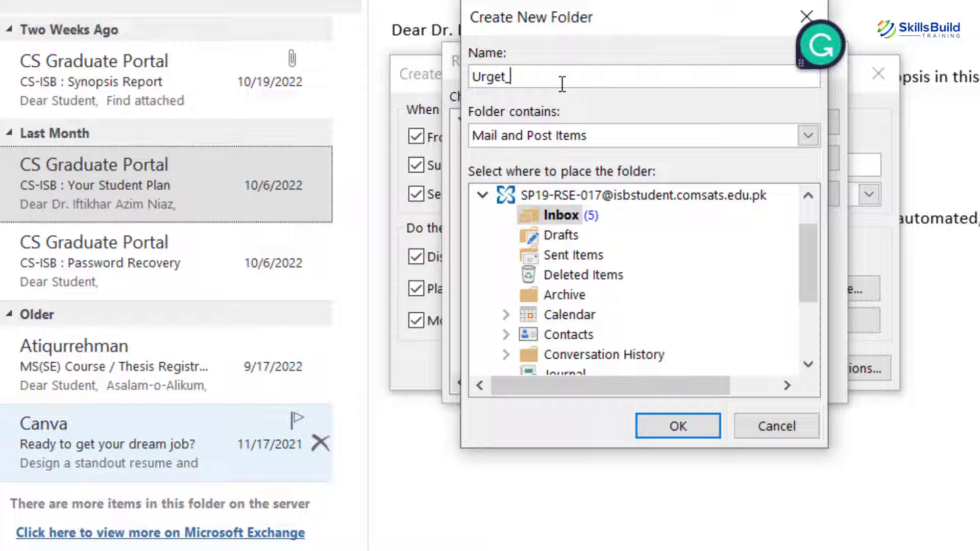
text(Universit)
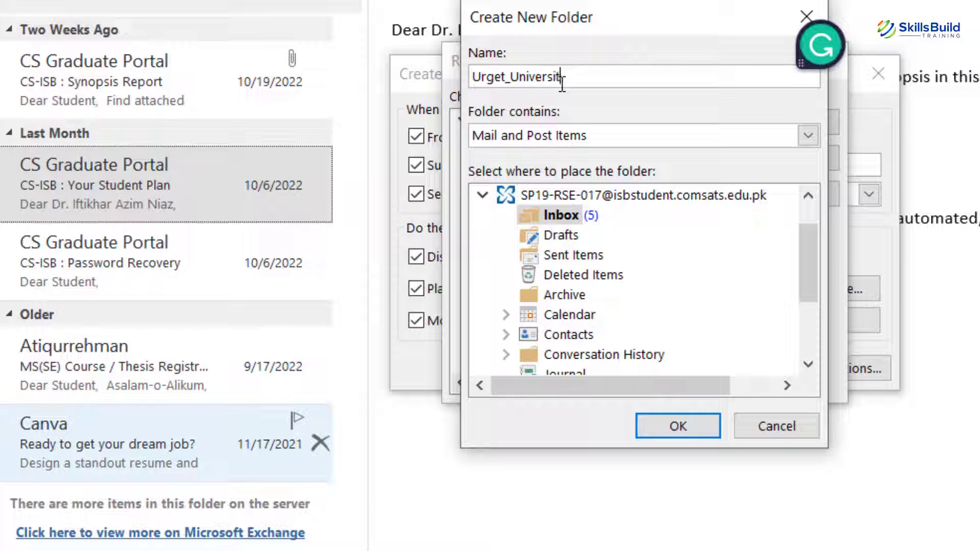
text(y)
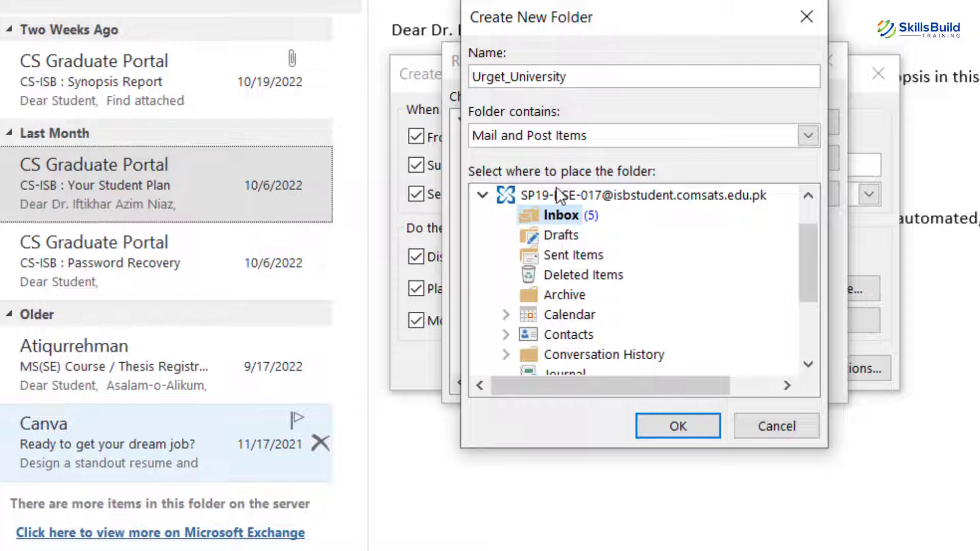
click(674, 428)
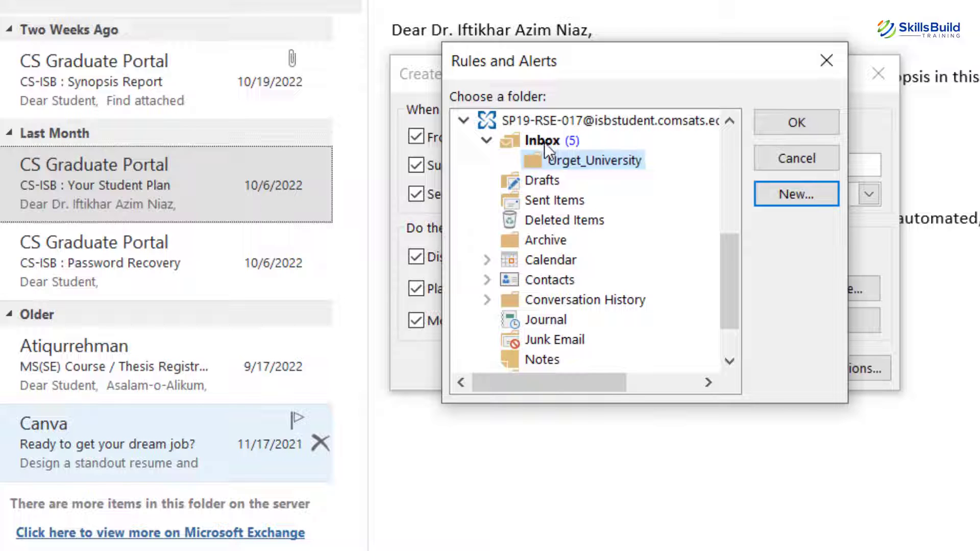
click(778, 123)
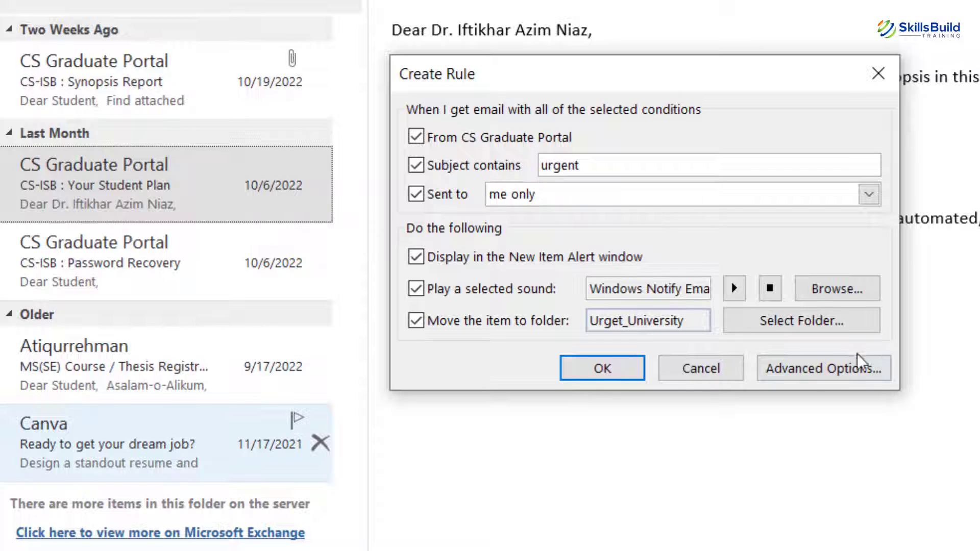
Switch to Advanced Options and uncheck 'on this computer only' in the Rules Wizard.
click(816, 366)
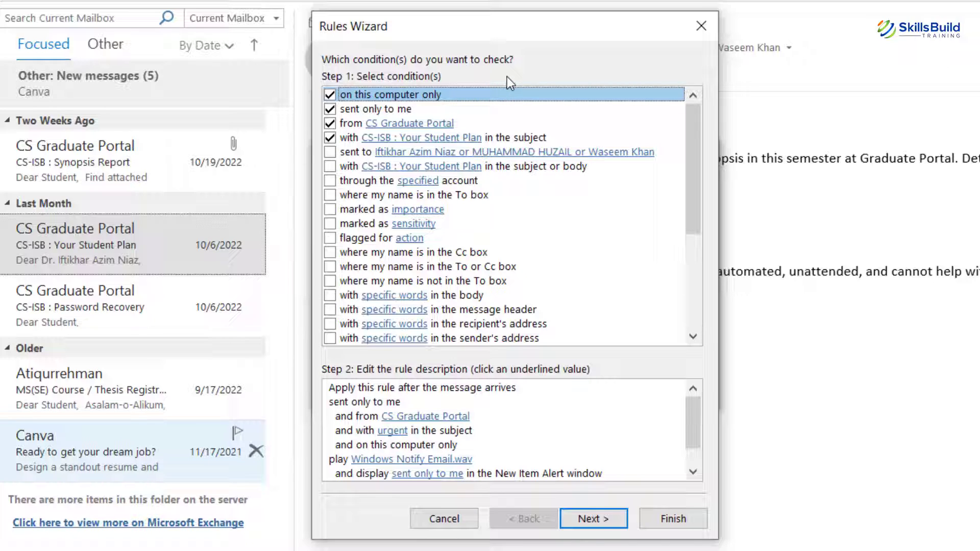
click(329, 97)
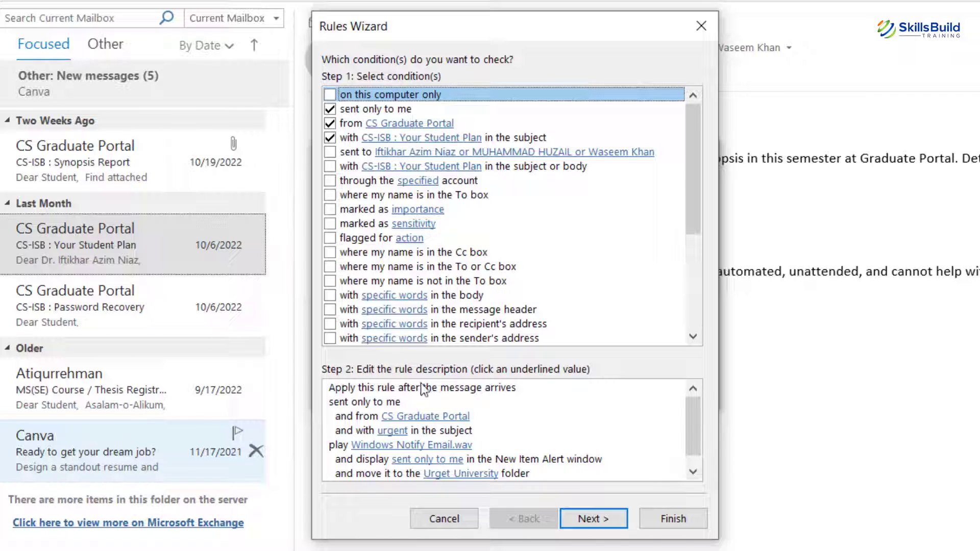
Add 'urgent' to the subject word list, then review the notification sound and destination folder.
click(328, 432)
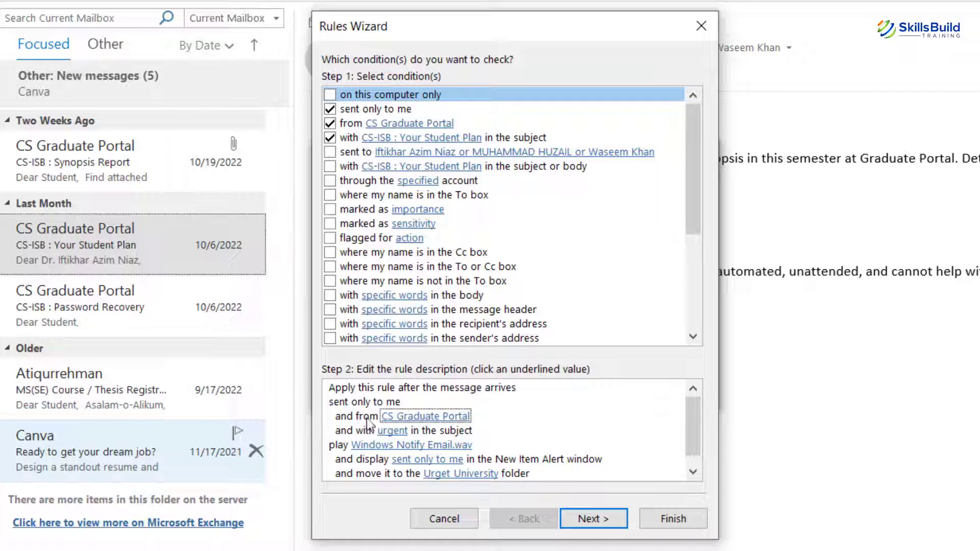
click(374, 446)
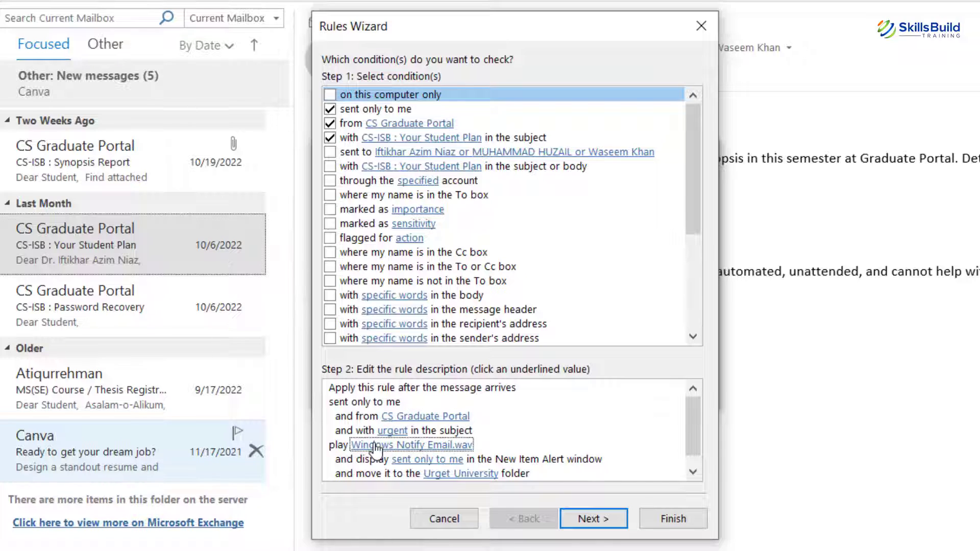
click(392, 432)
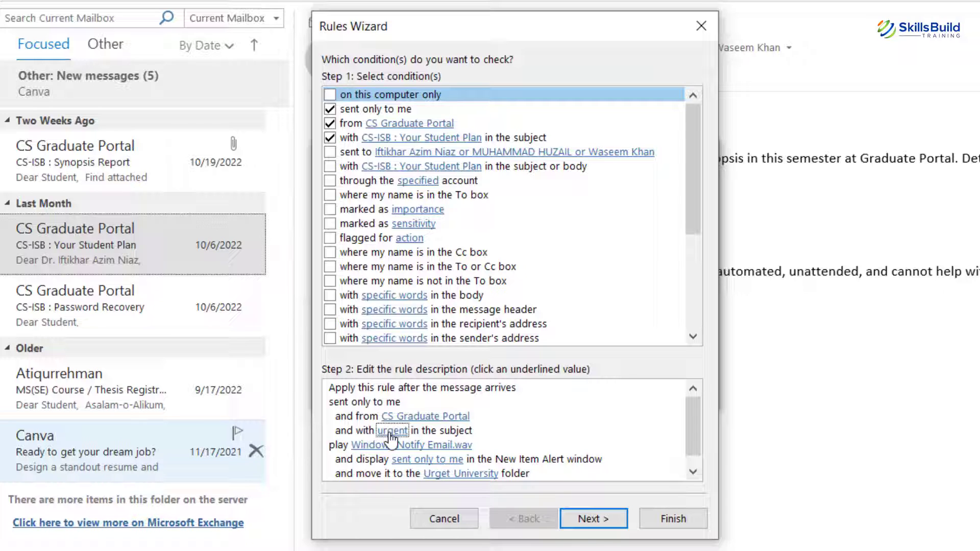
click(391, 432)
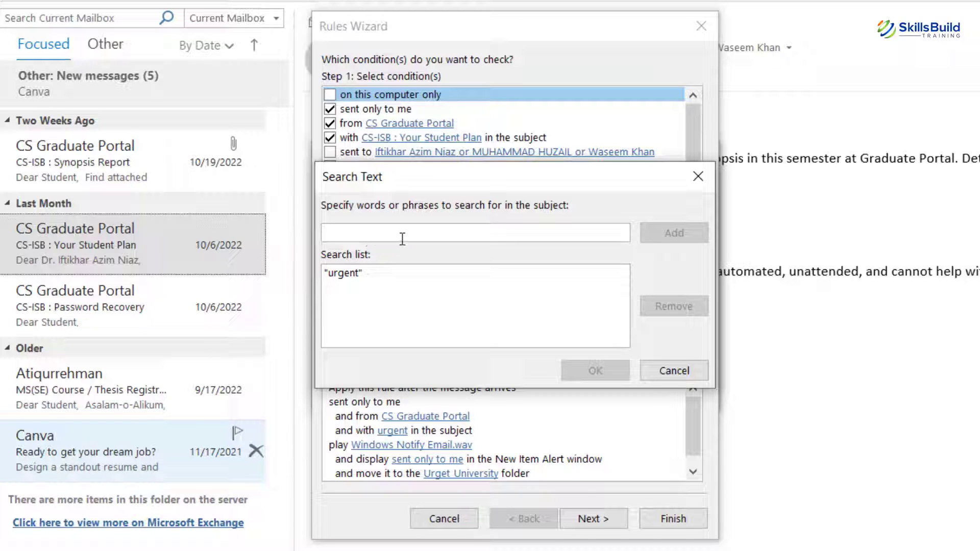
click(375, 275)
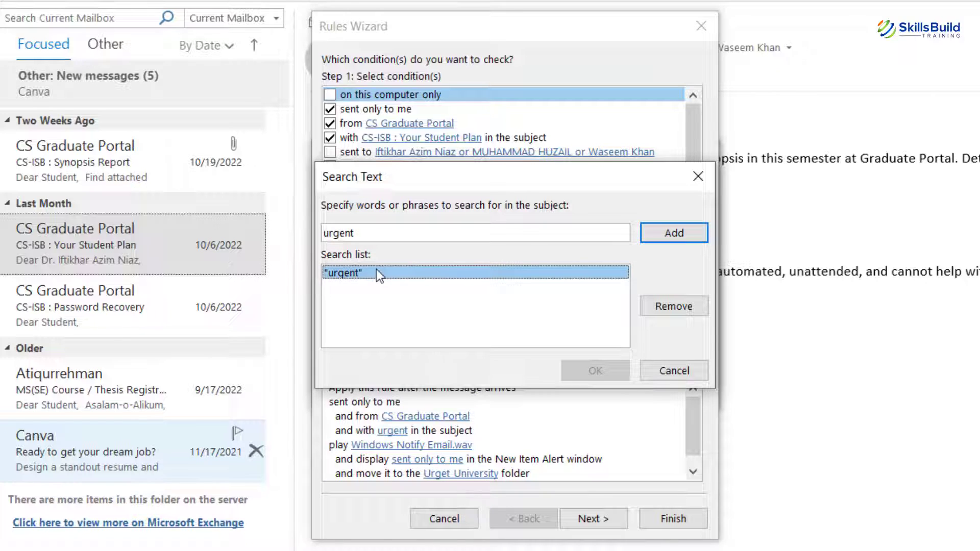
click(658, 228)
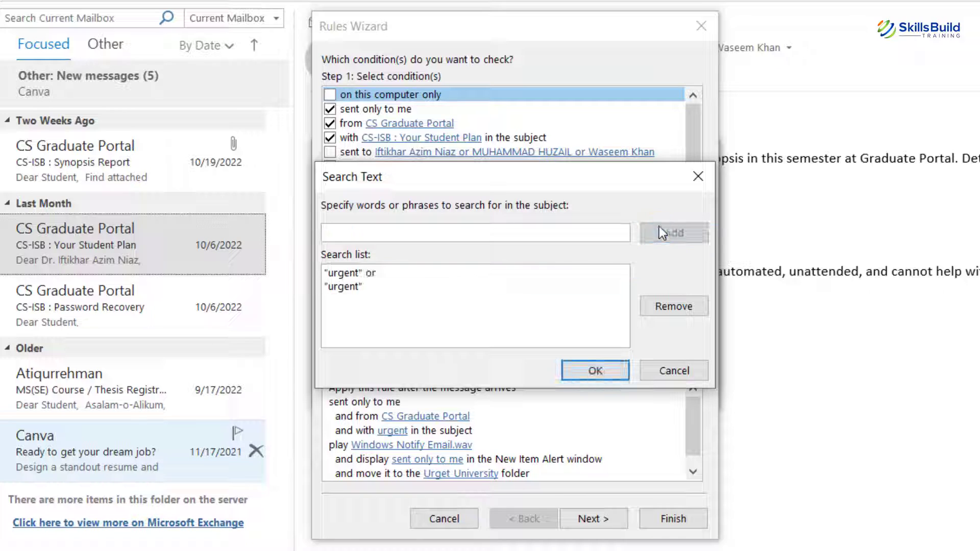
click(594, 373)
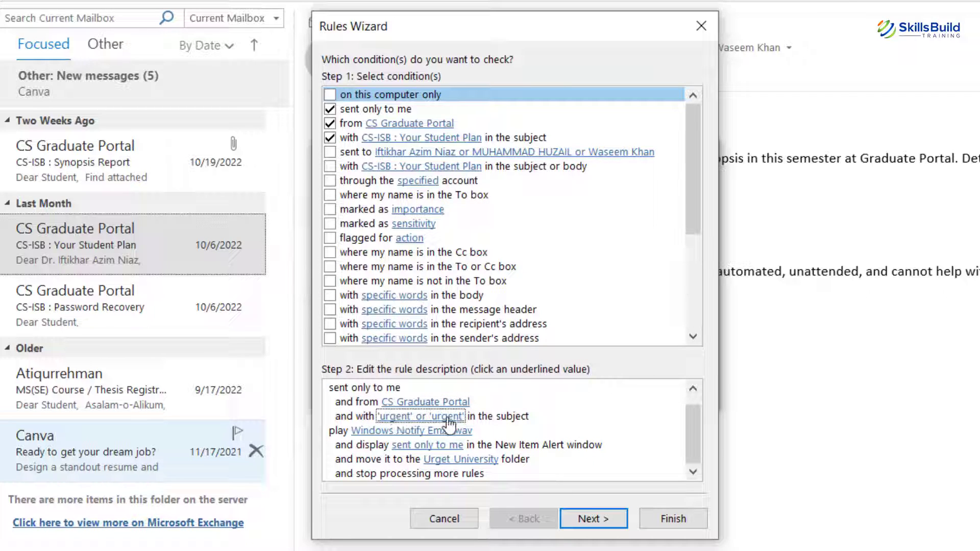
click(403, 432)
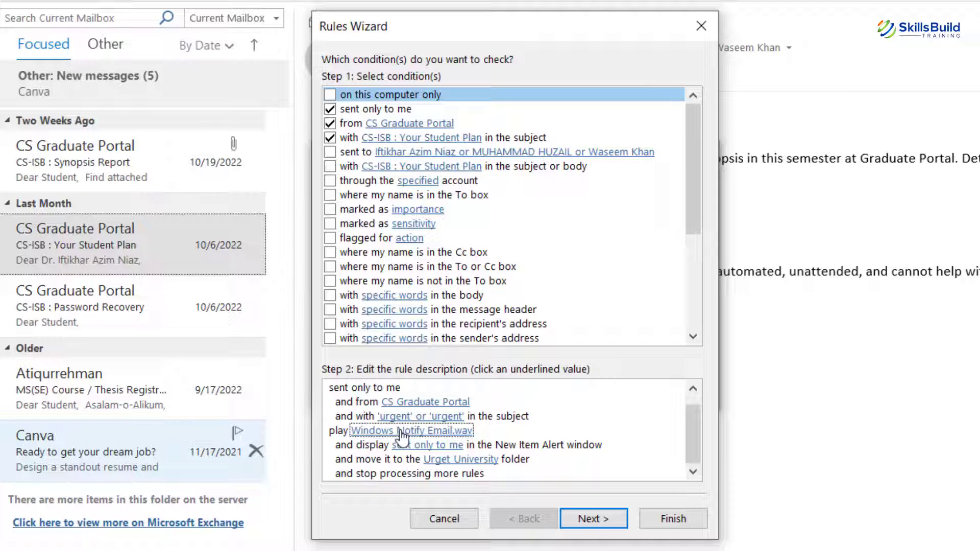
key(Tab)
key(Tab)
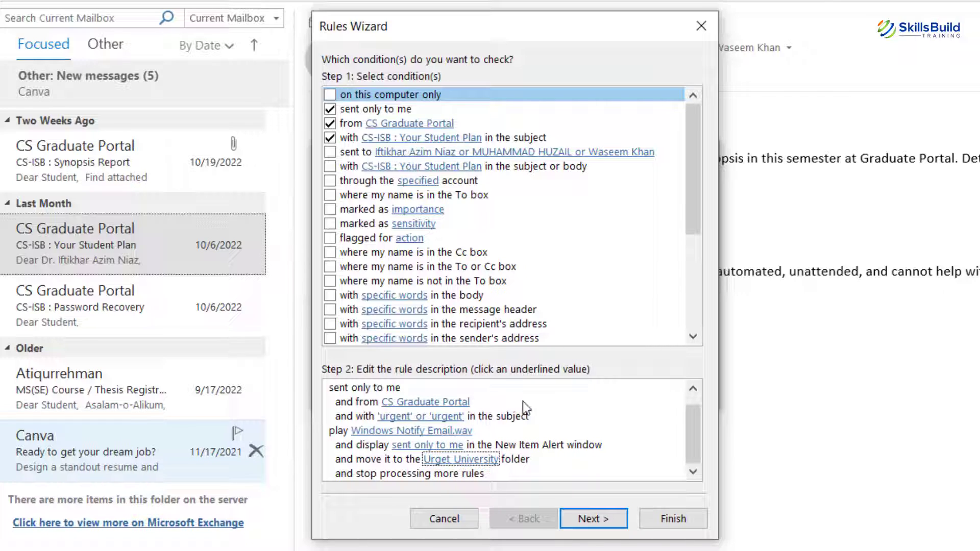
Leave the rule without a subject-words exception and advance to the finish rule setup page.
click(591, 519)
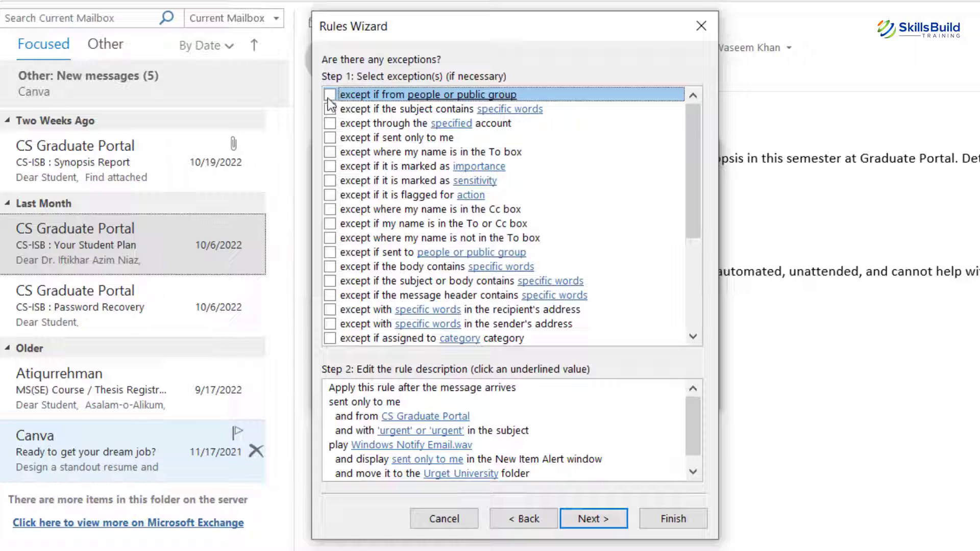
click(522, 112)
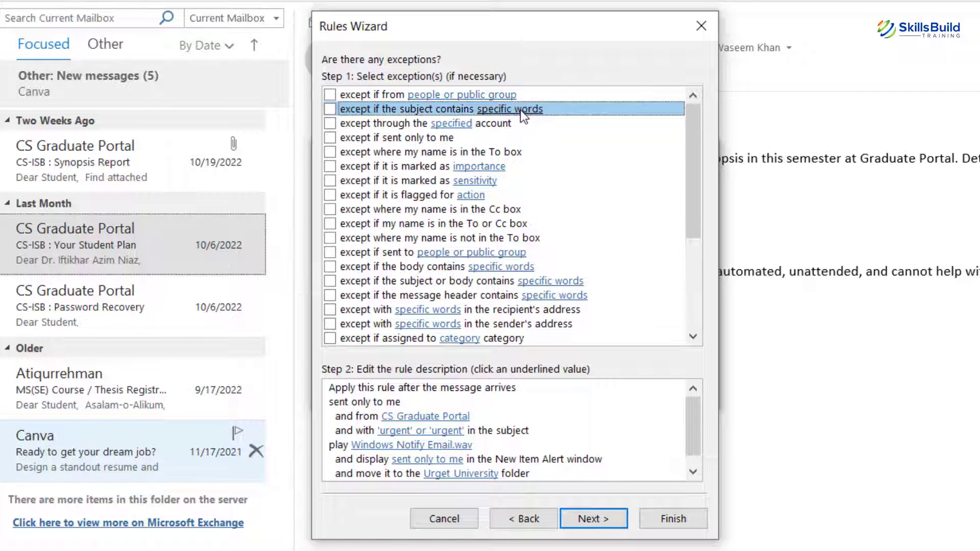
click(330, 109)
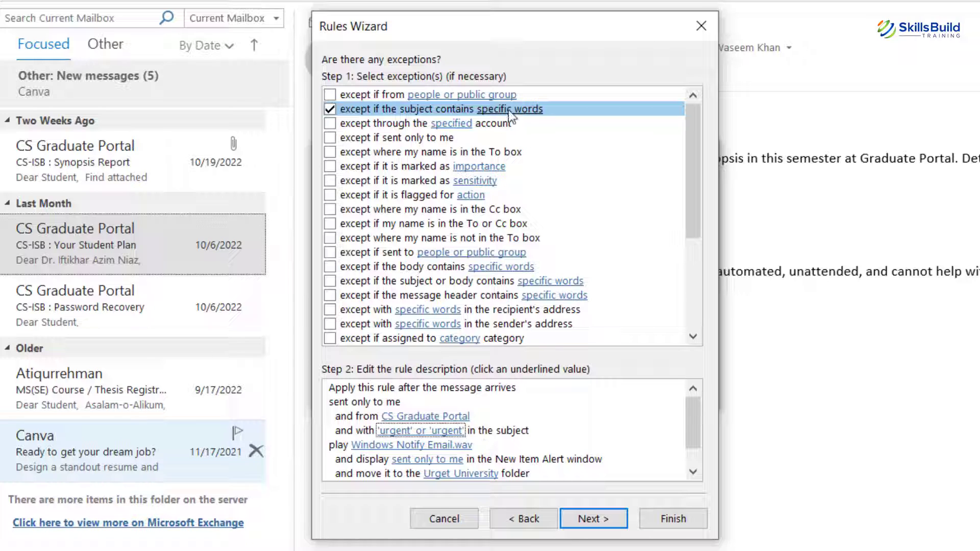
click(330, 108)
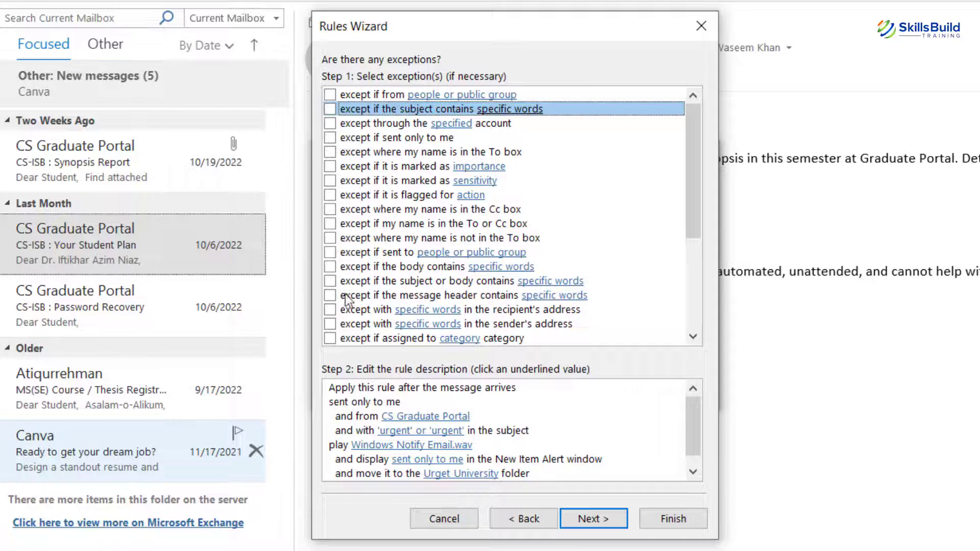
click(582, 518)
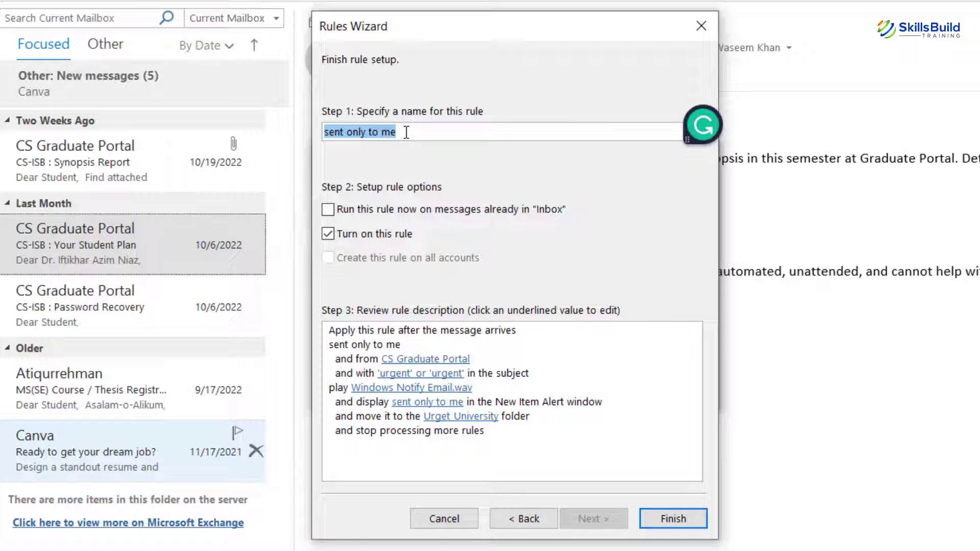
Name the rule Rule_urgent, finish it, and accept the client-only warning.
text(Rule_u)
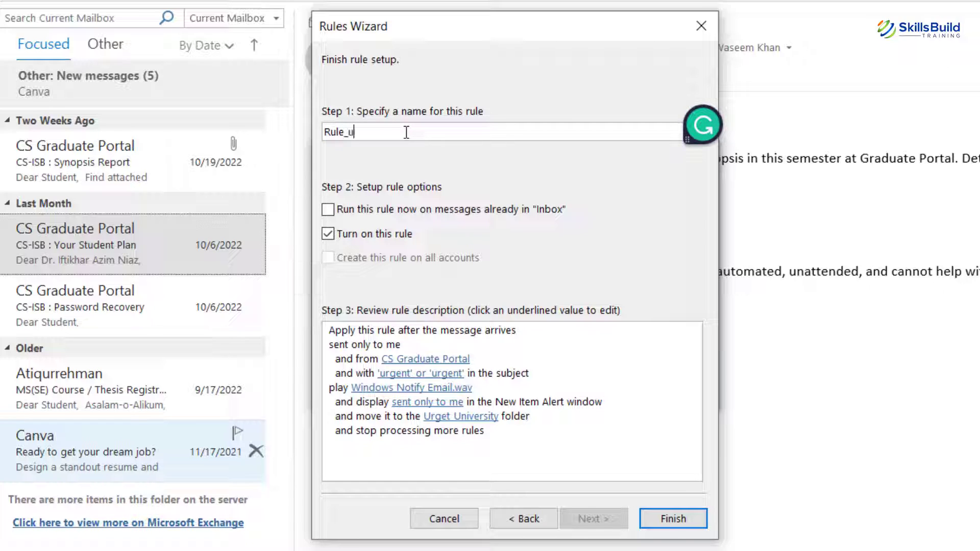
text(rgent)
click(664, 520)
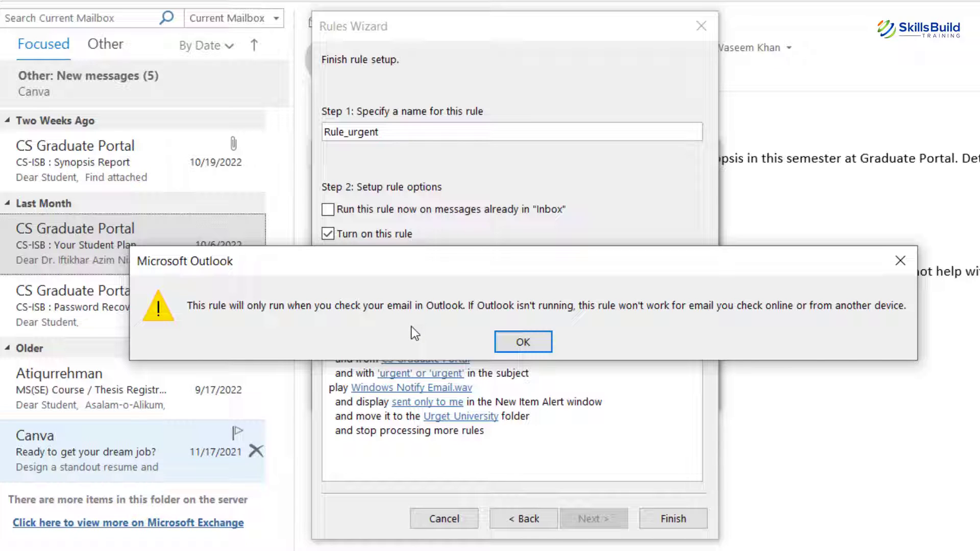
click(514, 345)
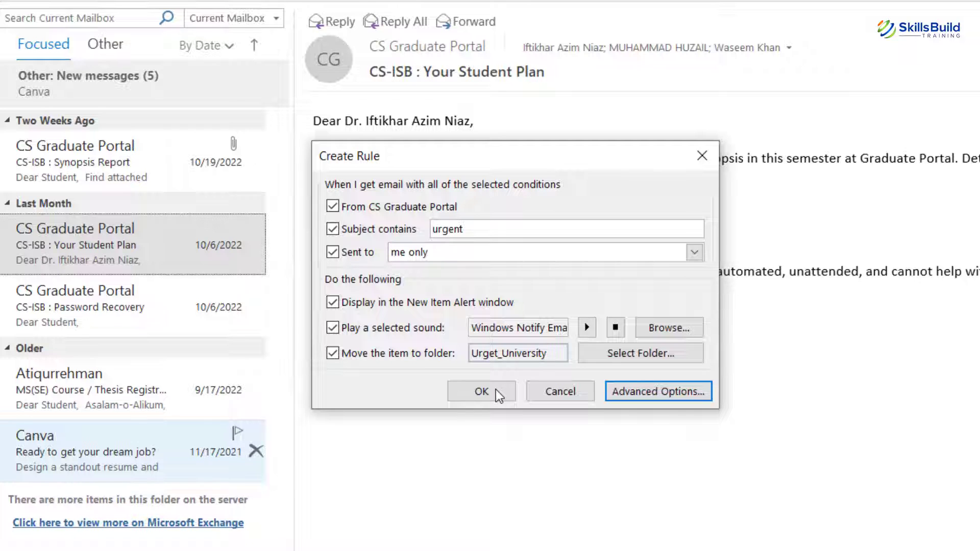
click(495, 390)
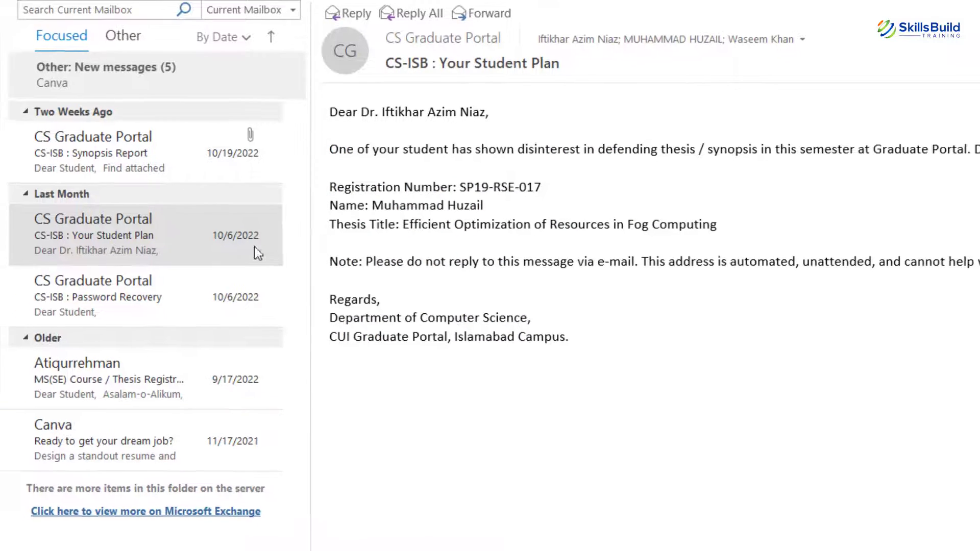
click(1, 282)
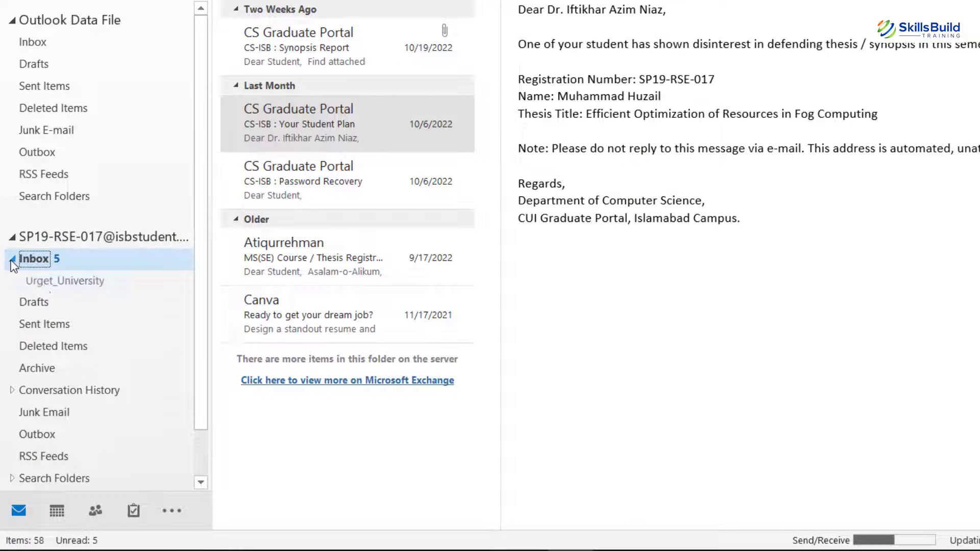
click(63, 289)
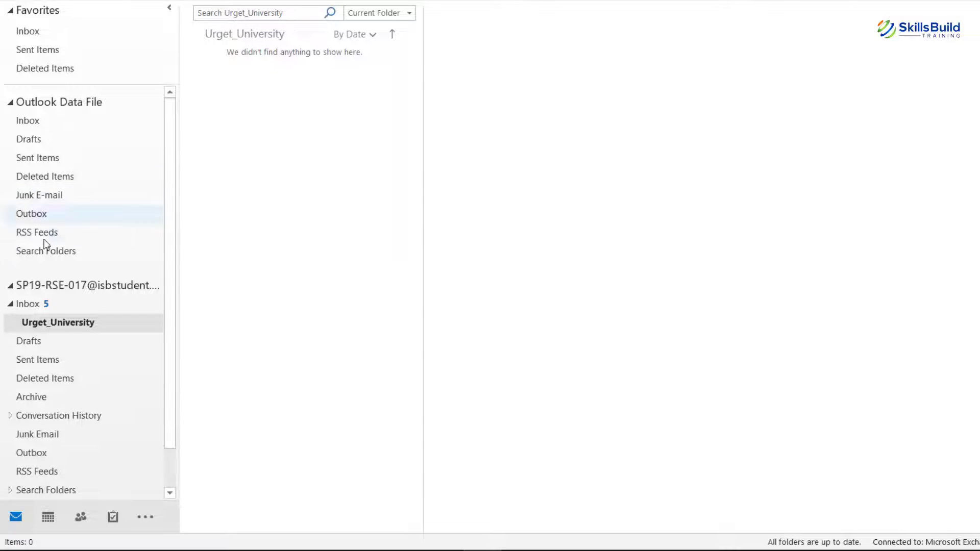
click(28, 304)
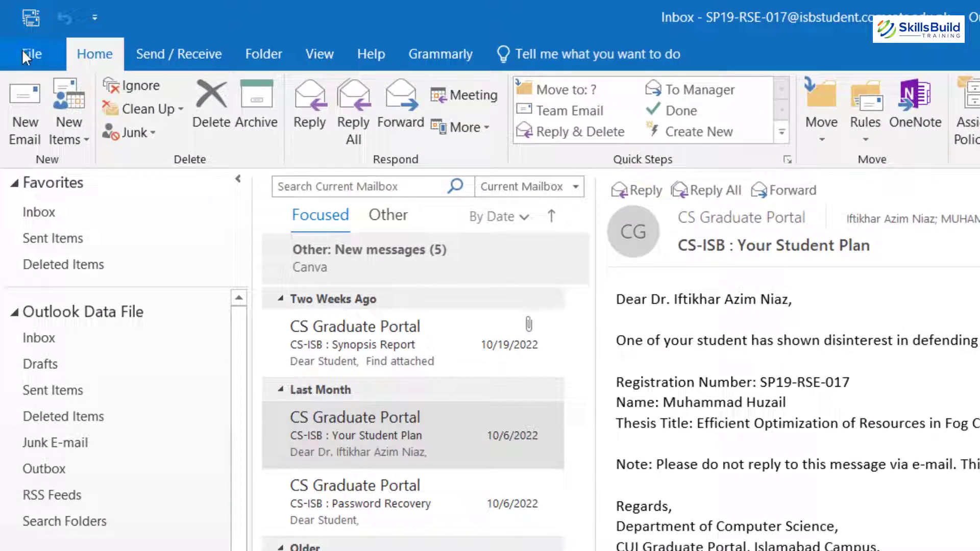
Start a new rule from Manage Rules & Alerts, where Rule_urgent is now listed.
click(16, 30)
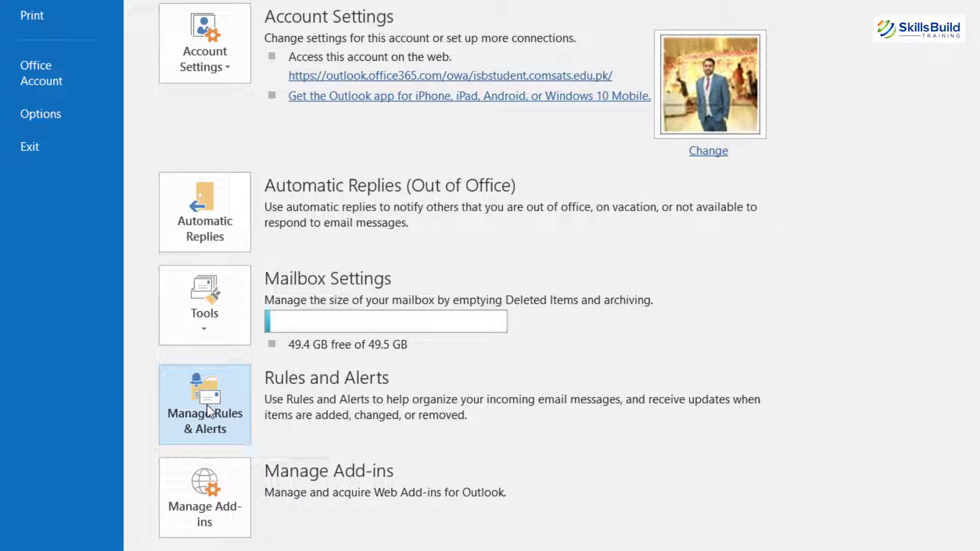
click(206, 405)
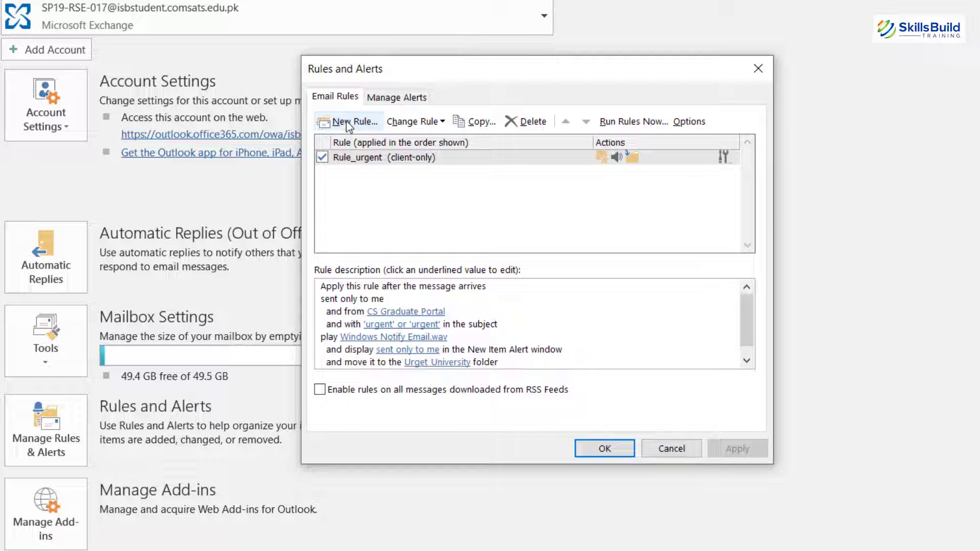
click(349, 122)
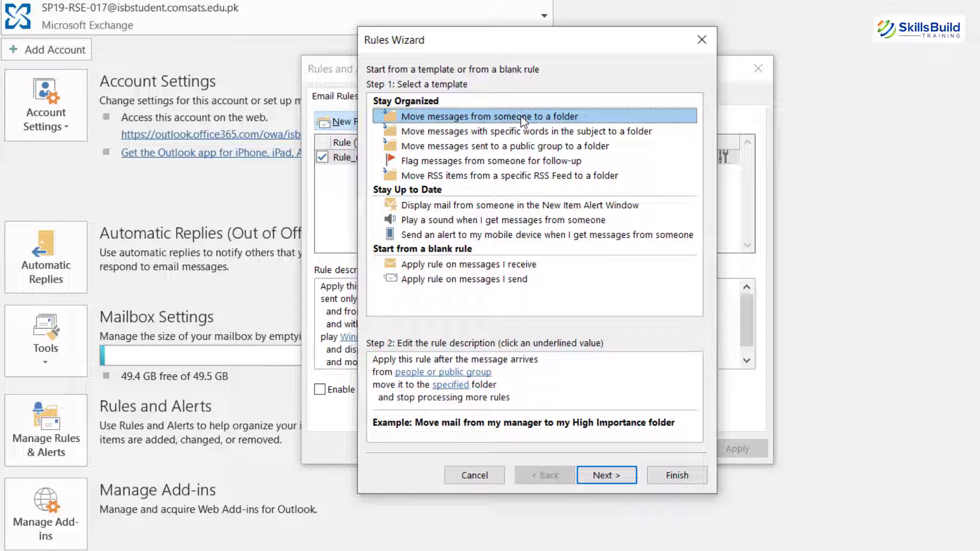
Start a rule that moves mail from a chosen student's address to a specified folder.
click(597, 477)
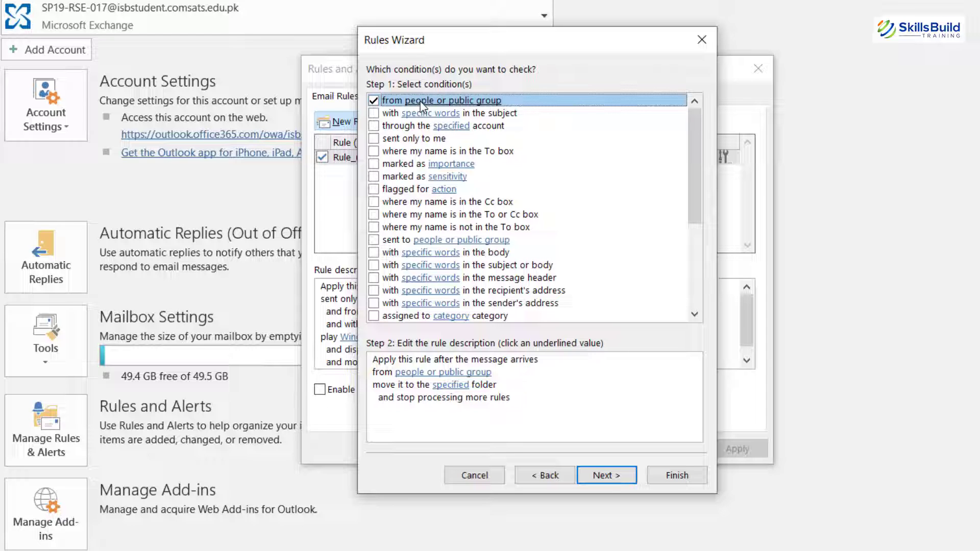
click(453, 383)
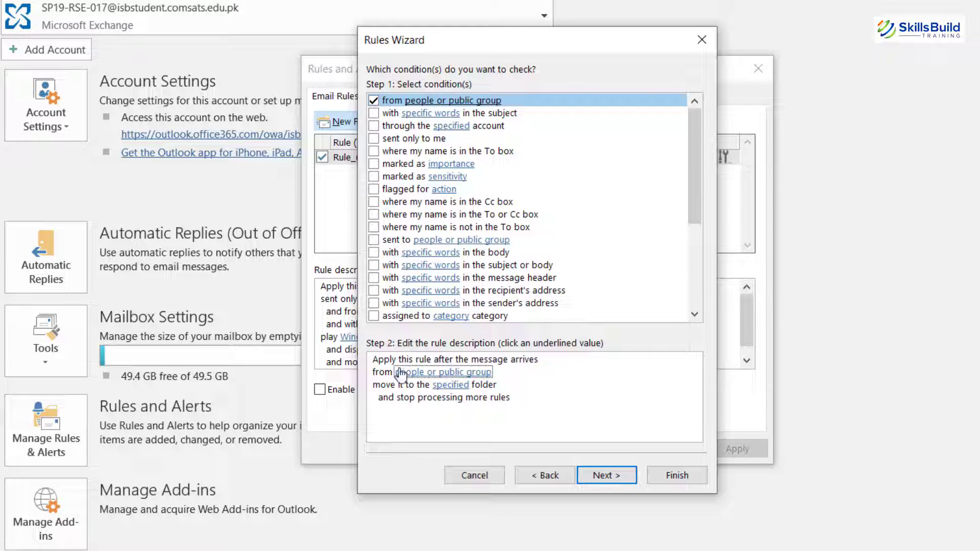
click(452, 378)
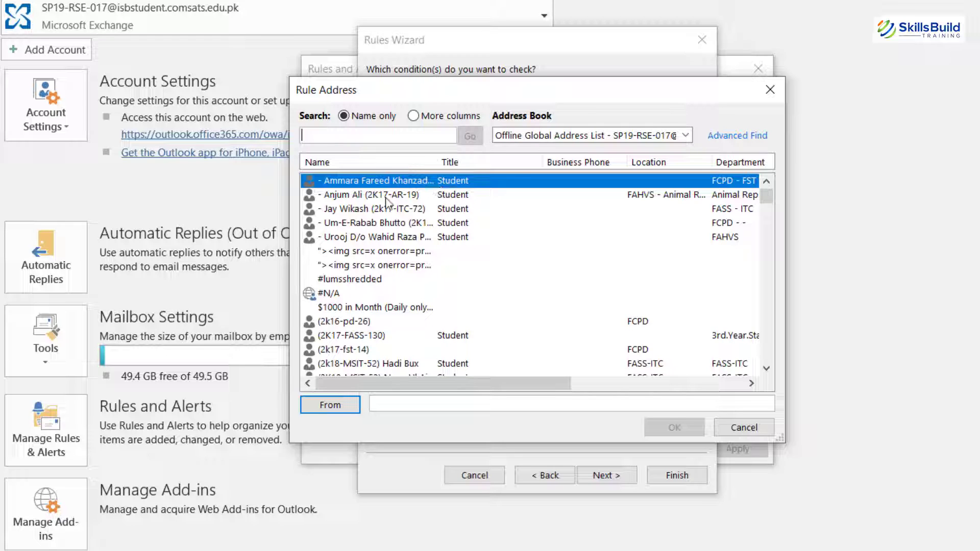
click(361, 227)
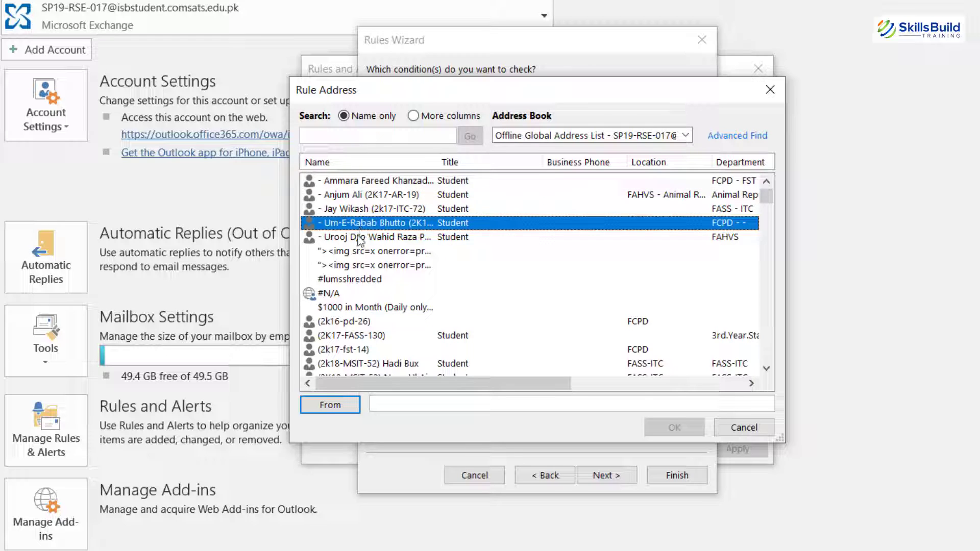
click(323, 407)
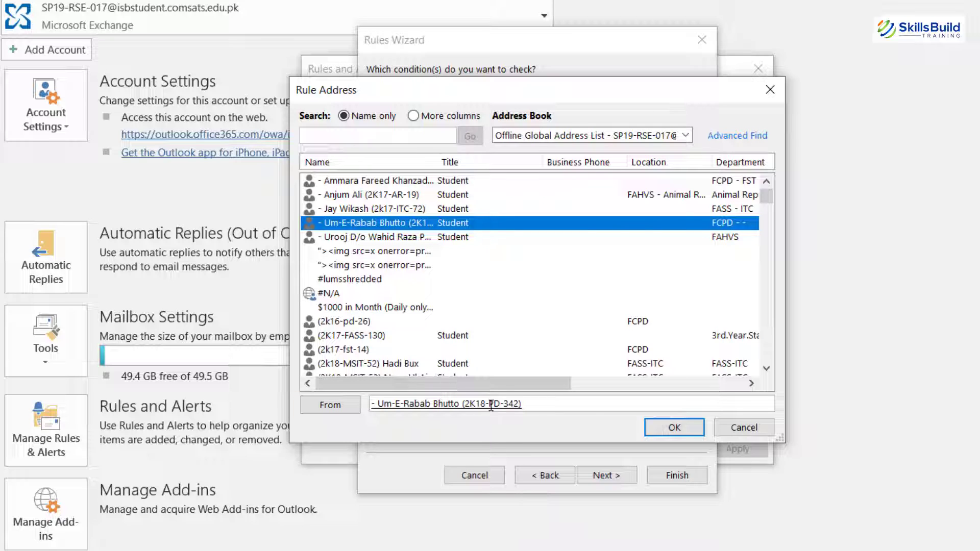
click(672, 428)
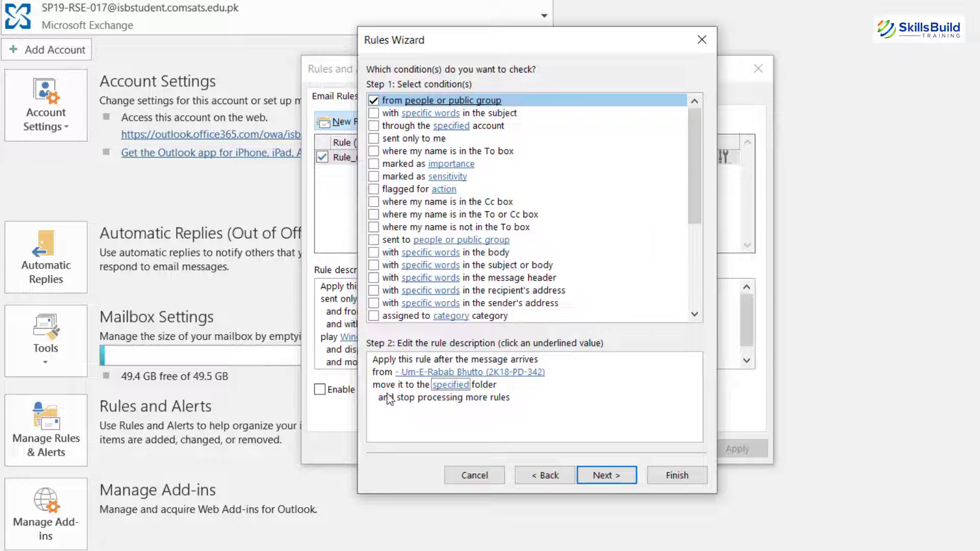
Create a new 'weekend' folder under Archive and choose it as the rule's destination.
click(447, 386)
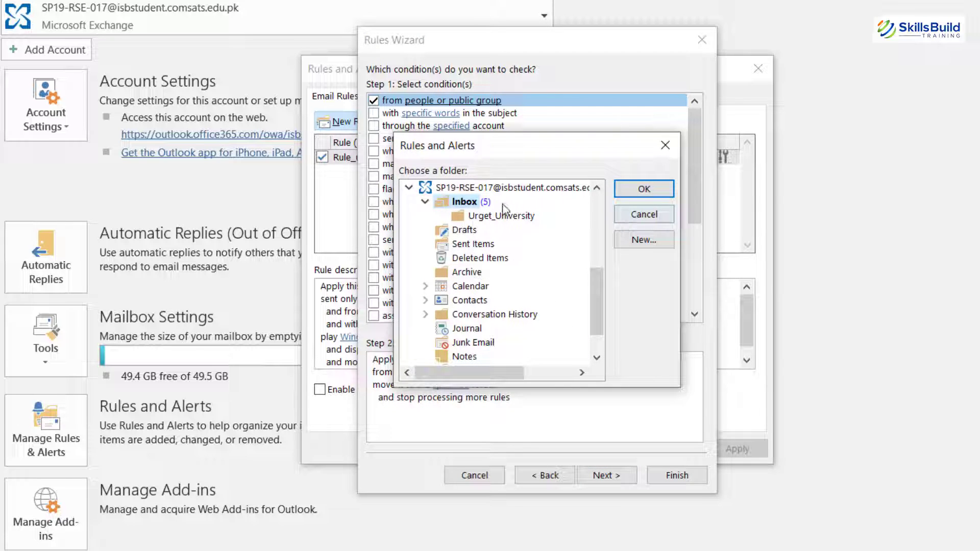
click(629, 243)
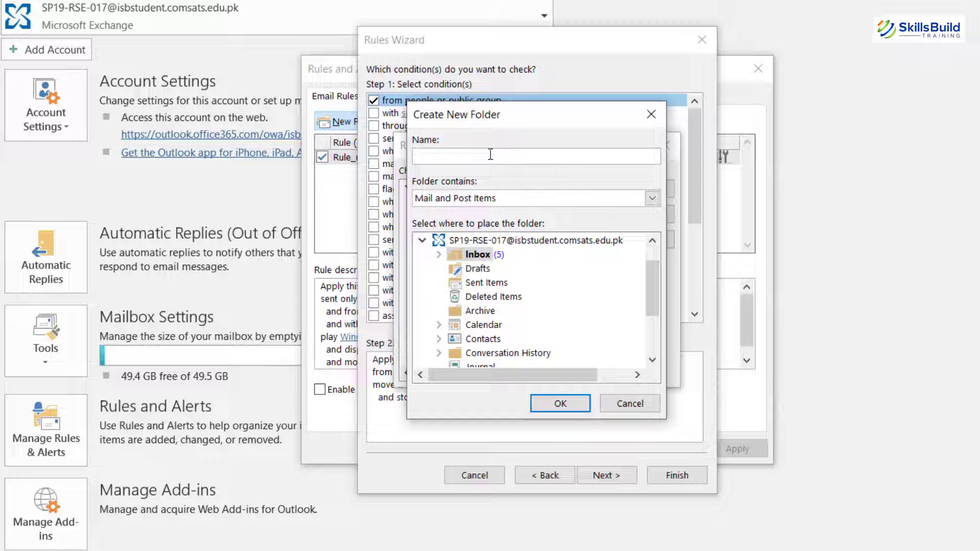
text(weekend)
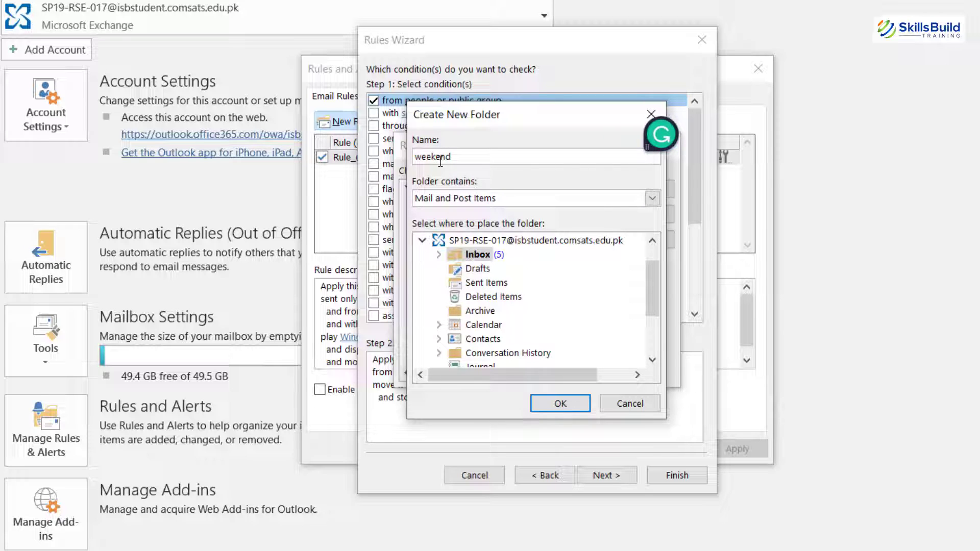
click(461, 313)
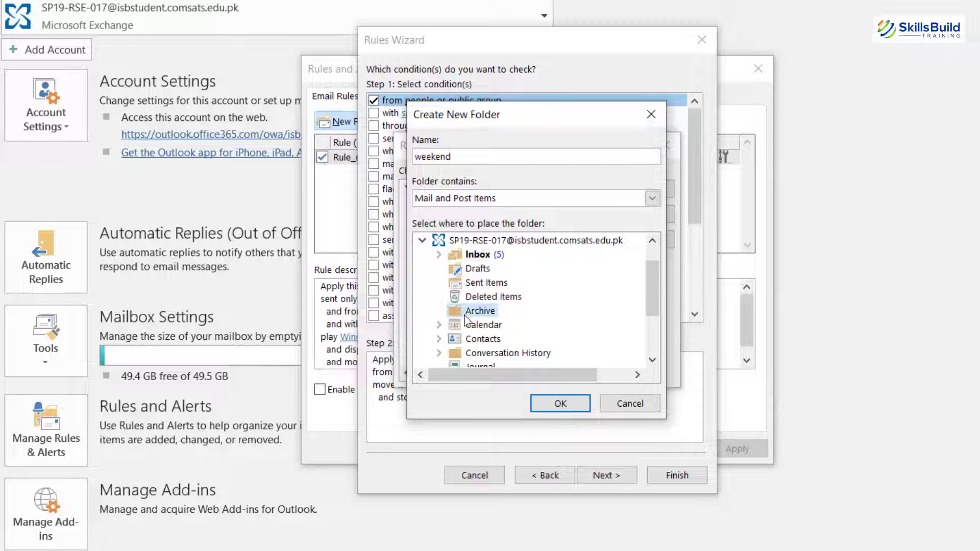
click(554, 403)
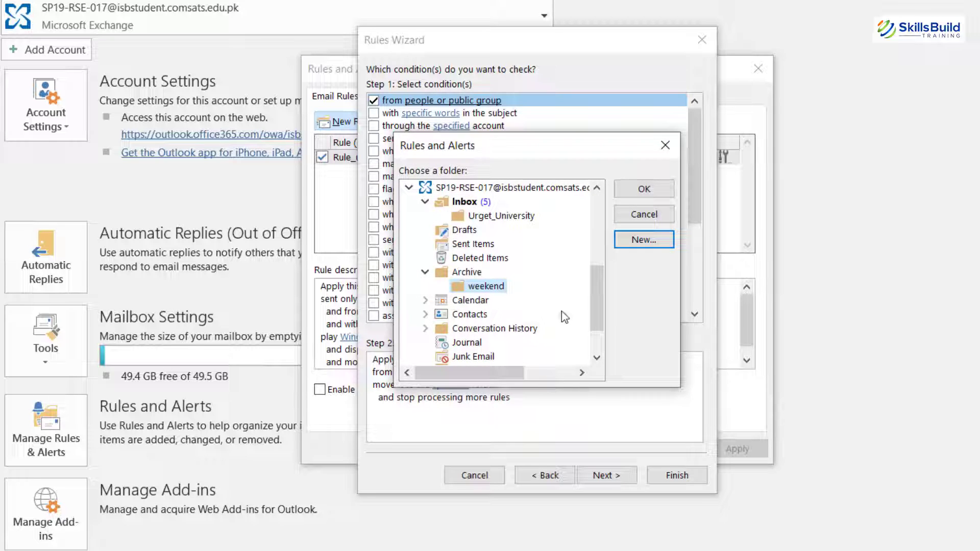
click(649, 192)
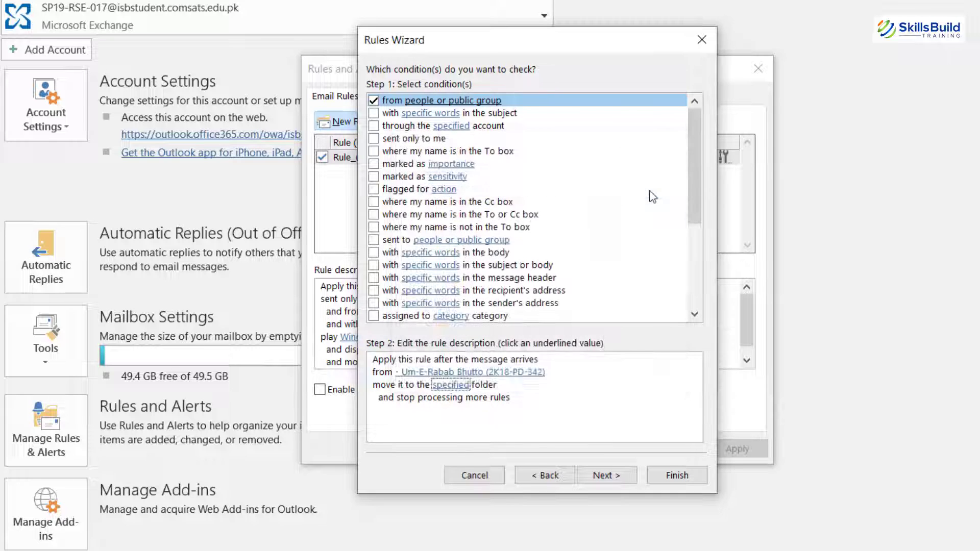
Skip exceptions, name the rule 'Extra_Curricular', finish it and apply it in Rules and Alerts.
click(610, 477)
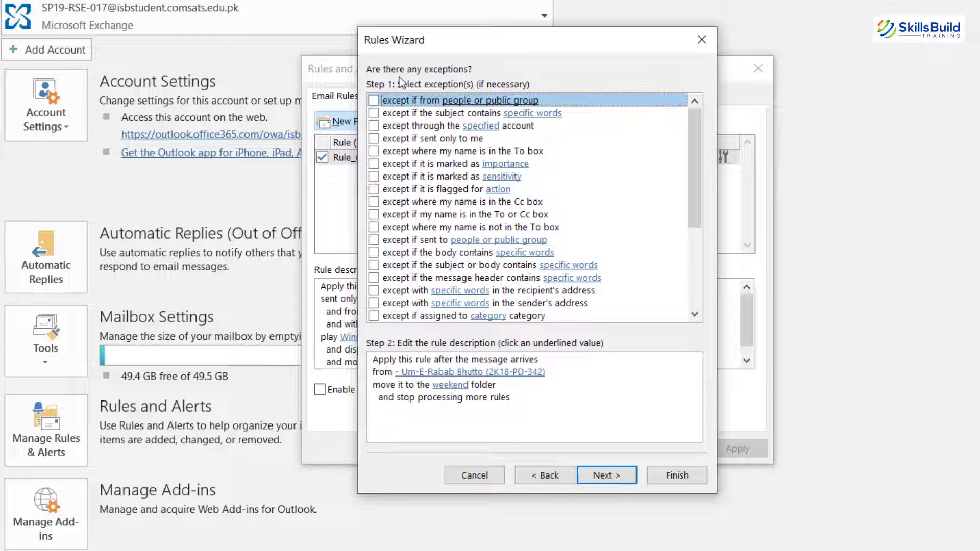
click(612, 476)
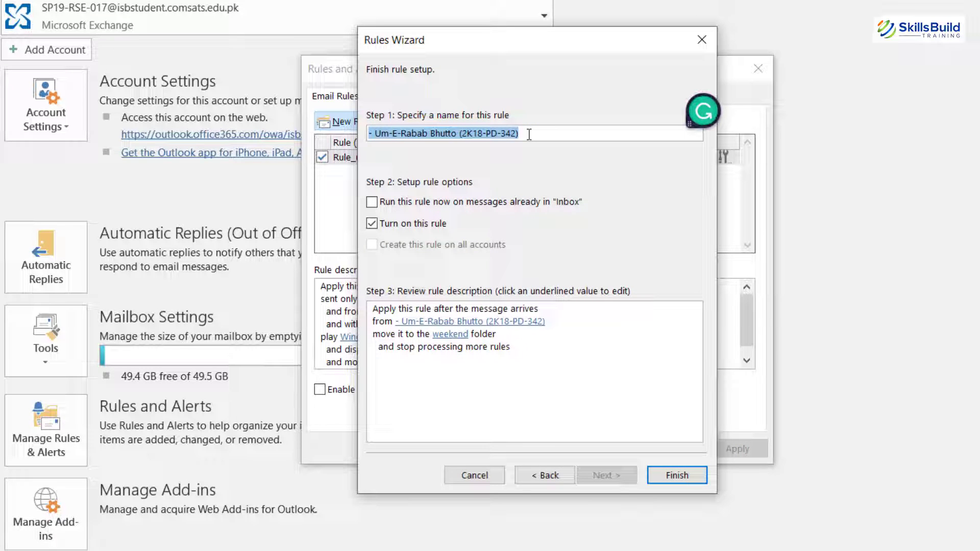
text(Extr)
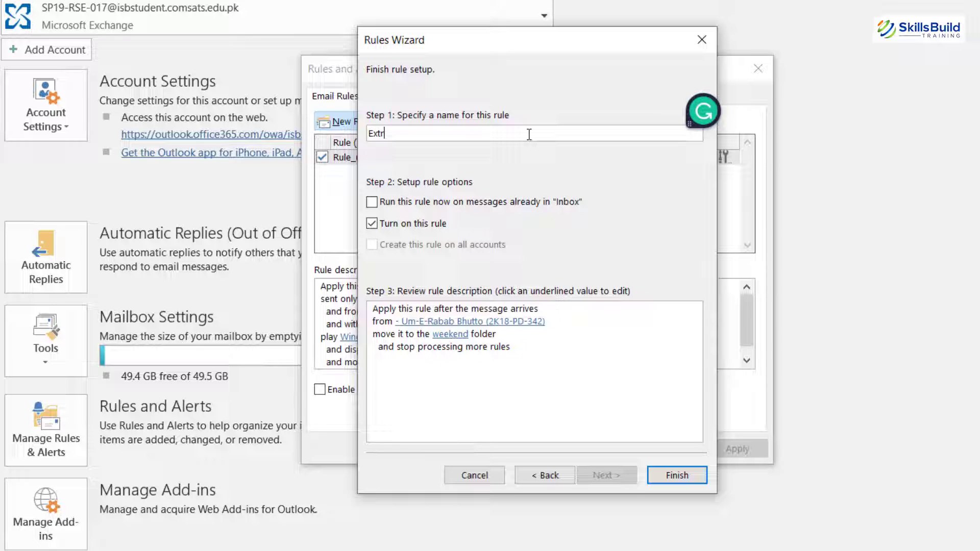
text(a_Curricular)
click(677, 475)
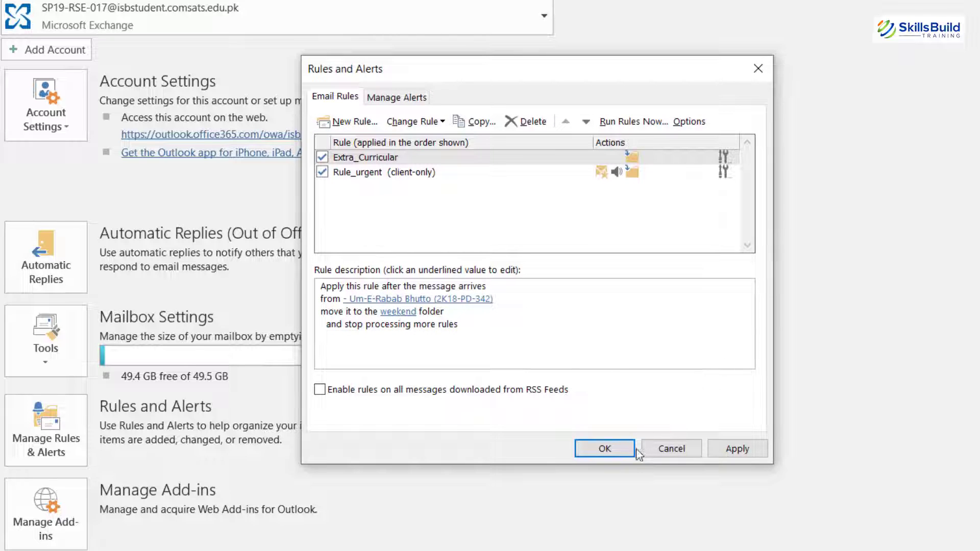
click(725, 451)
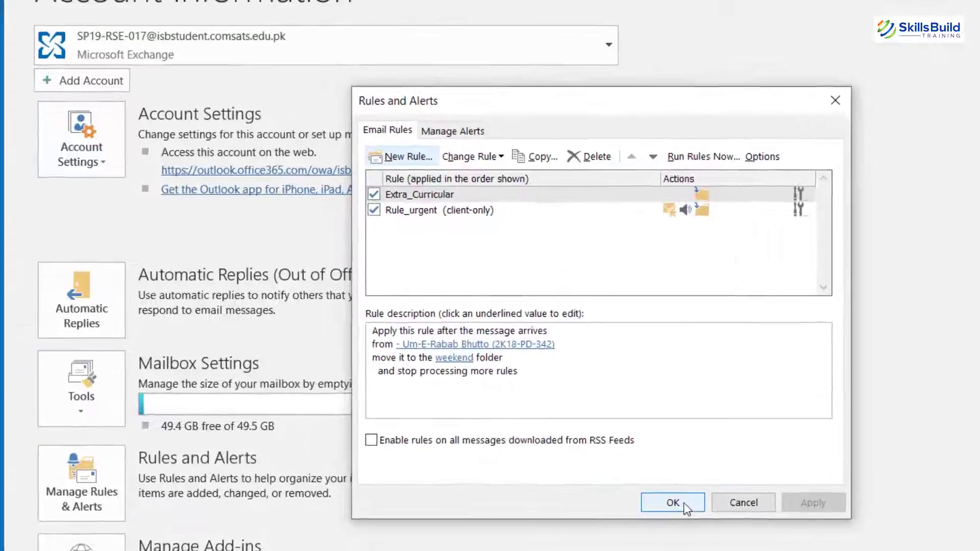
Close Rules and Alerts, check that Archive's weekend folder is empty, then return to Inbox.
click(615, 451)
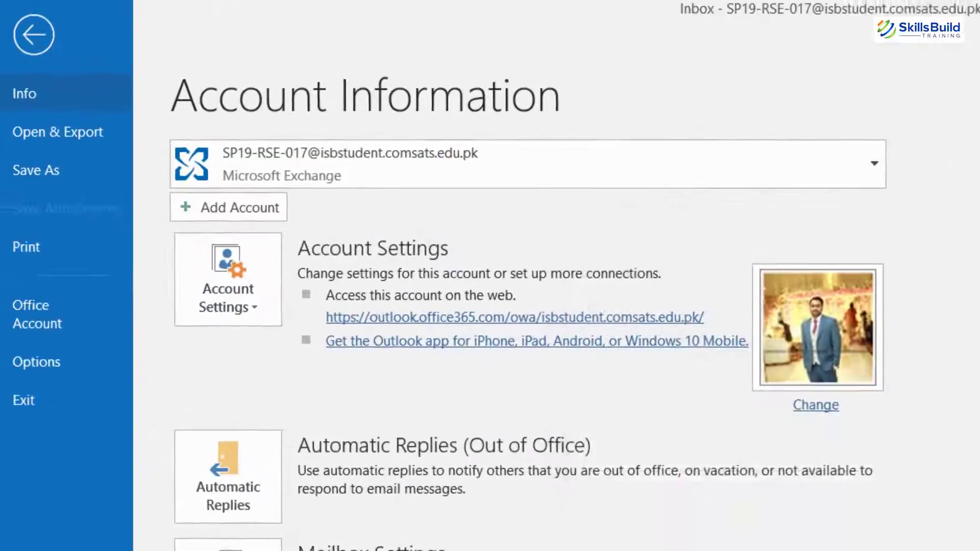
click(34, 44)
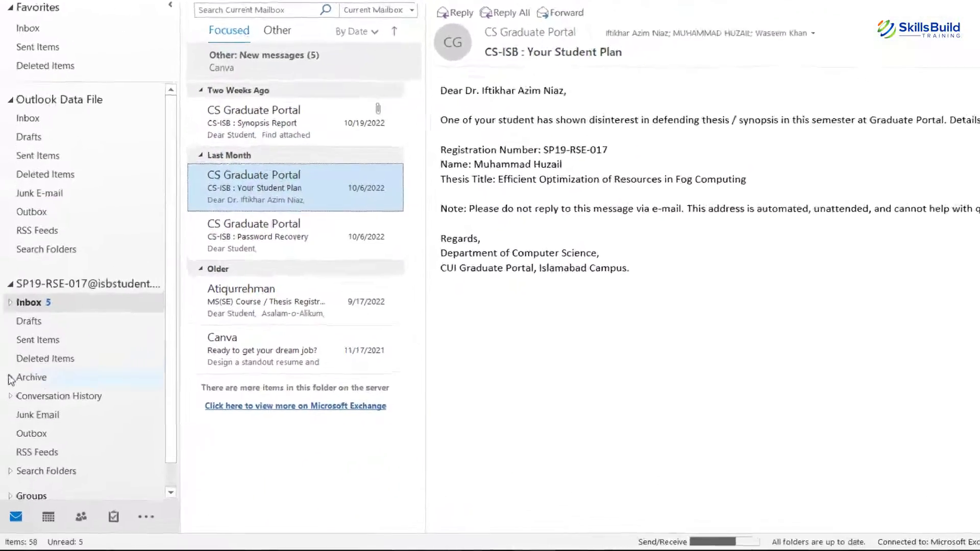
click(9, 378)
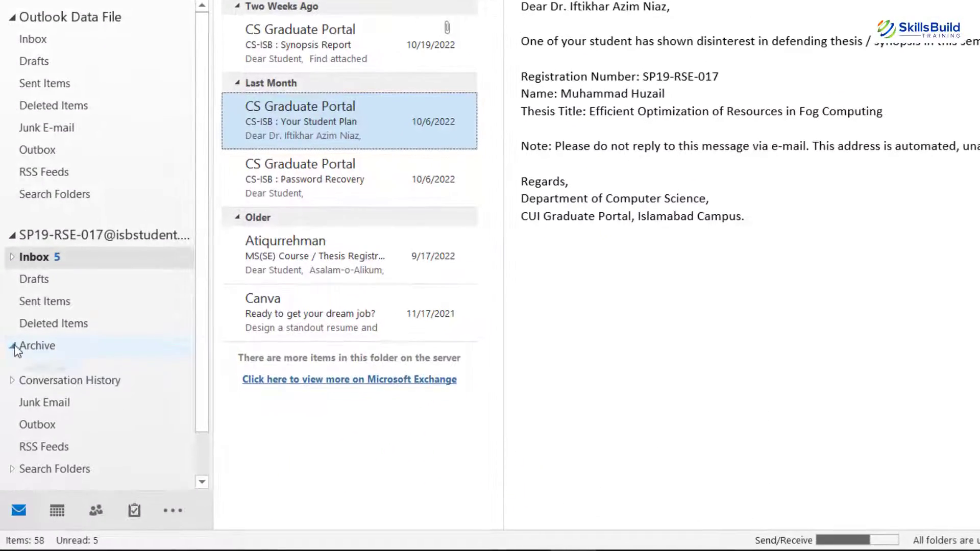
click(41, 368)
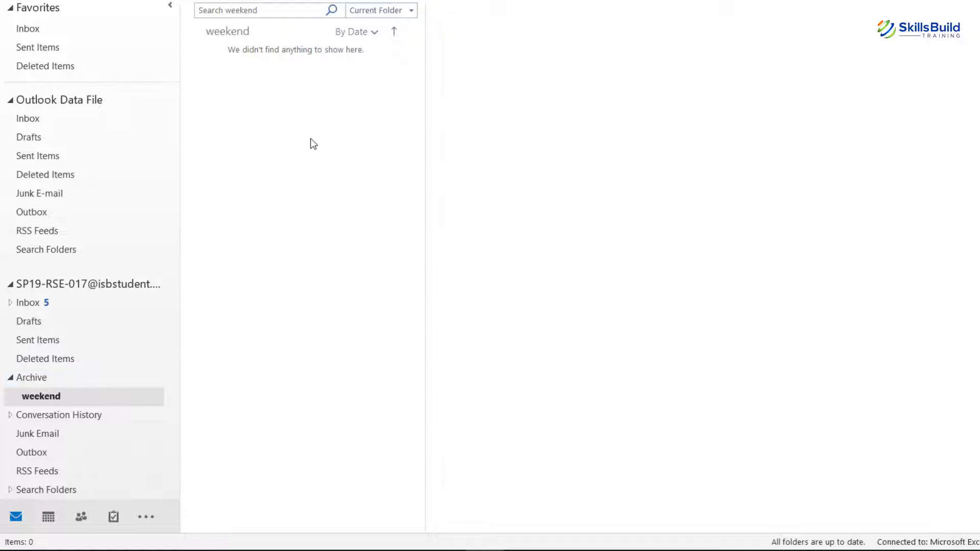
click(36, 306)
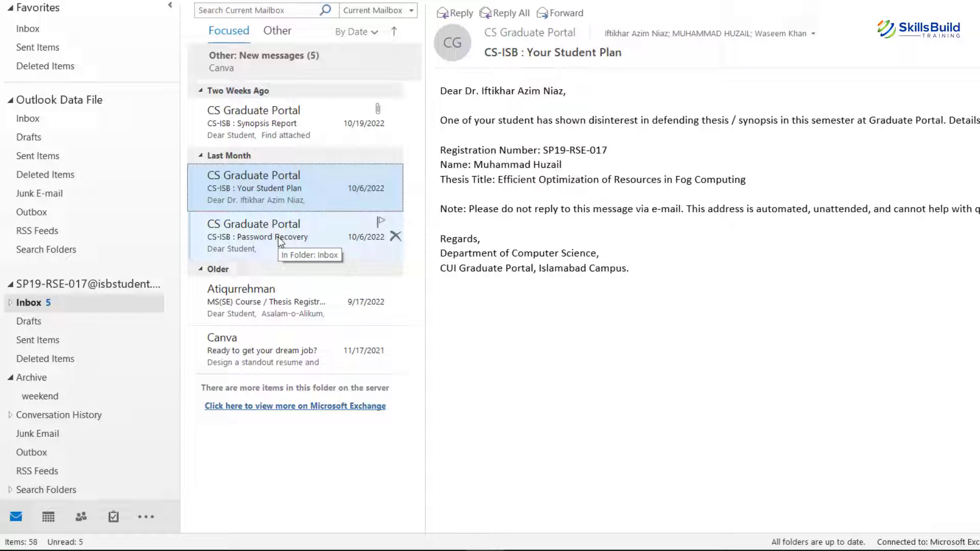
From the Canva email, add an Always Move rule sending Canva mail to Urget_University.
click(264, 339)
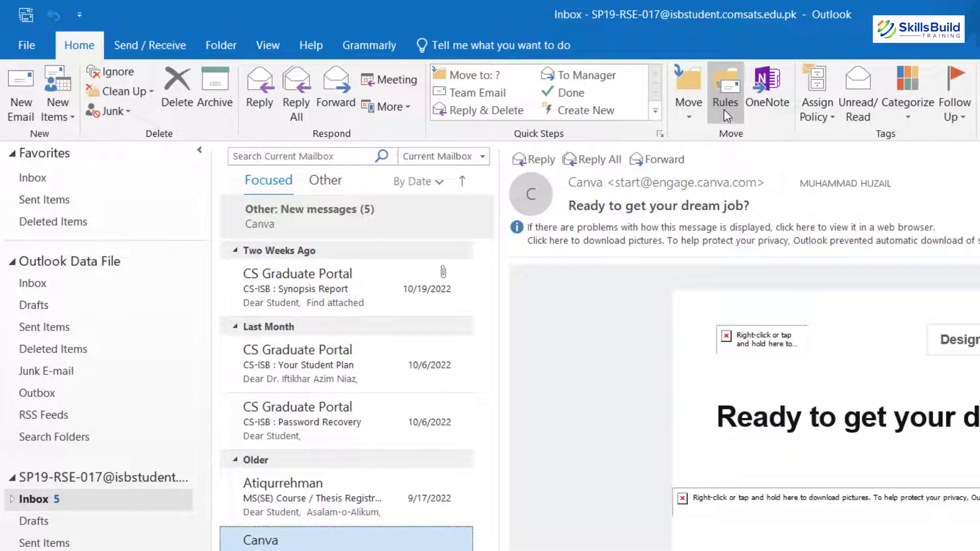
click(726, 87)
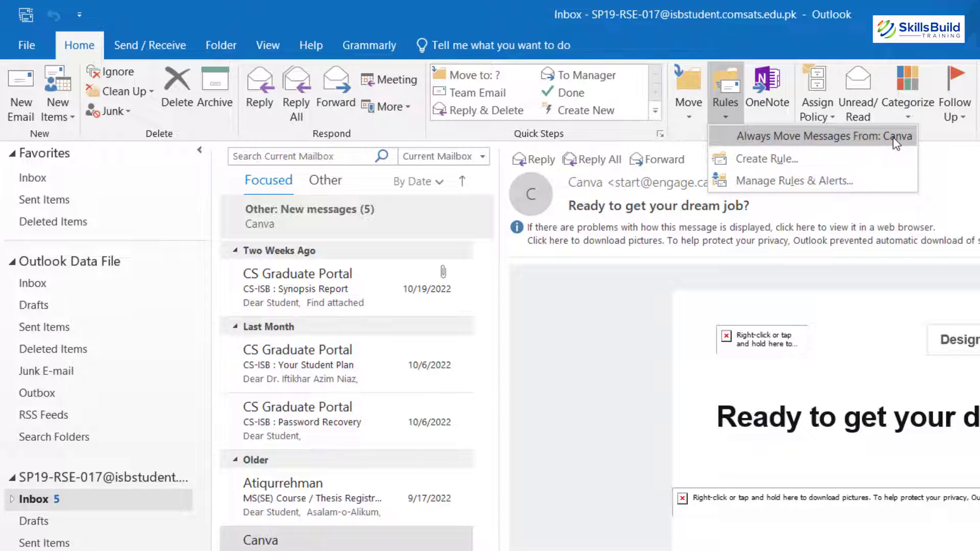
click(763, 143)
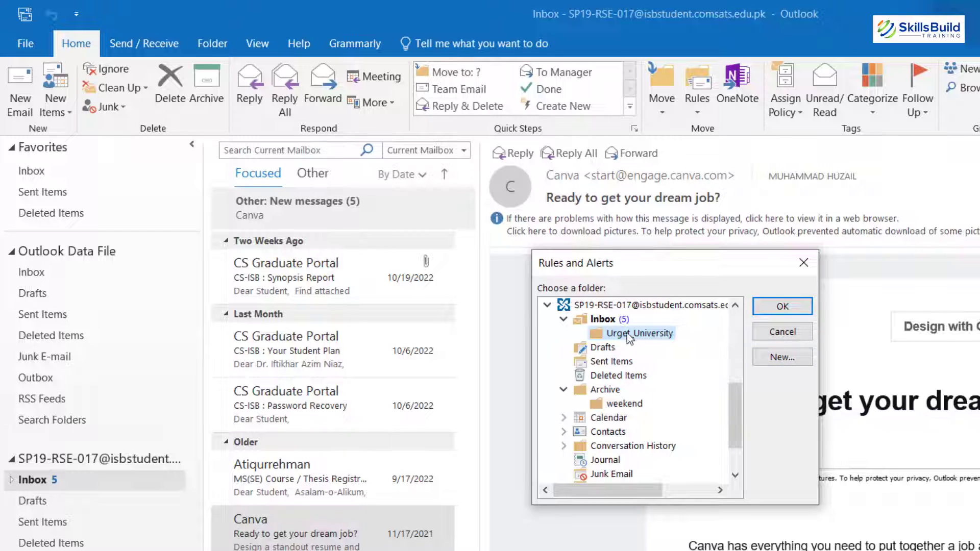
click(760, 308)
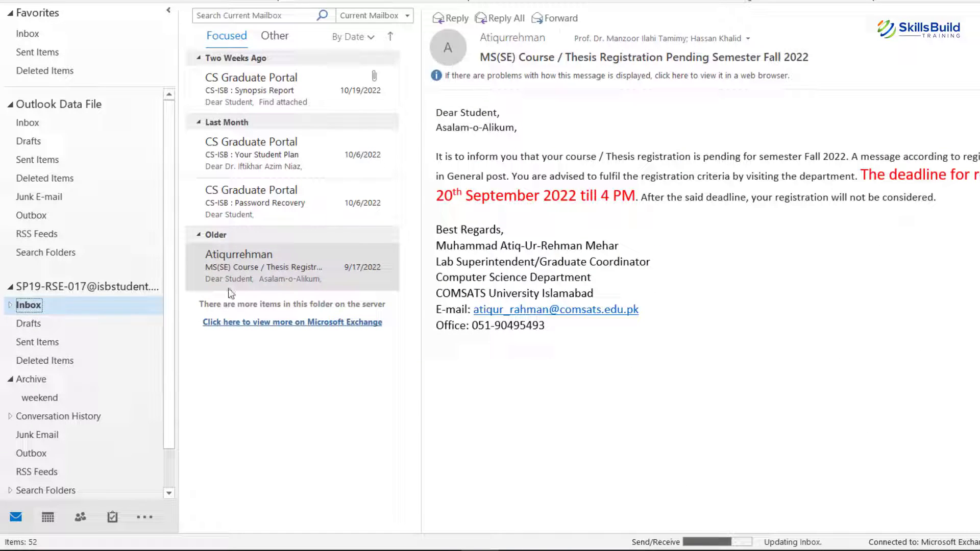
click(238, 217)
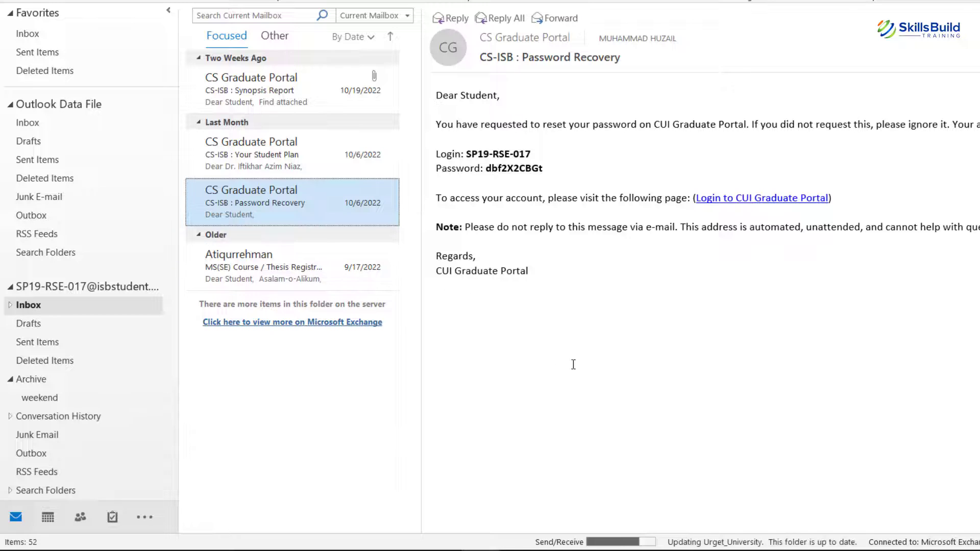